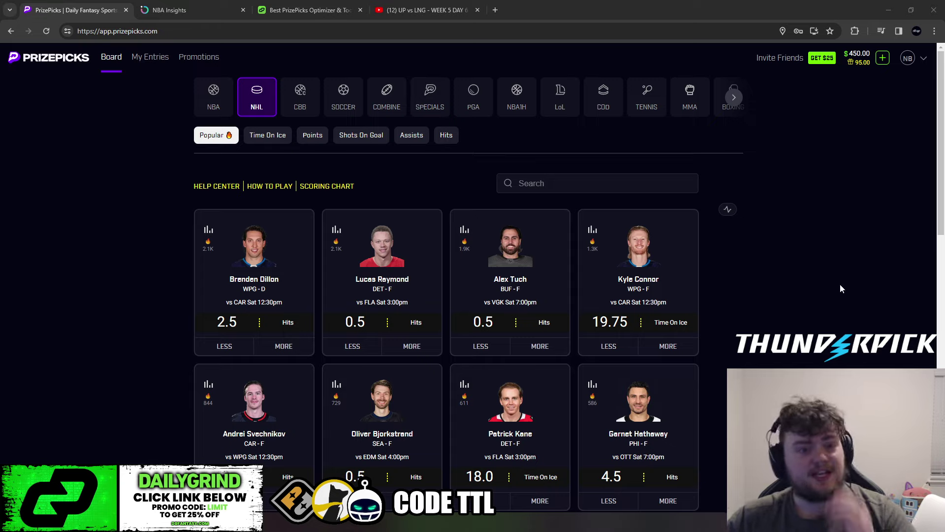
Refresh the DailyGrind odds table to find Cameron Johnson's Pts+Rebs over 19.5 at 53.94%
left_click(185, 10)
left_click(311, 10)
left_click(207, 6)
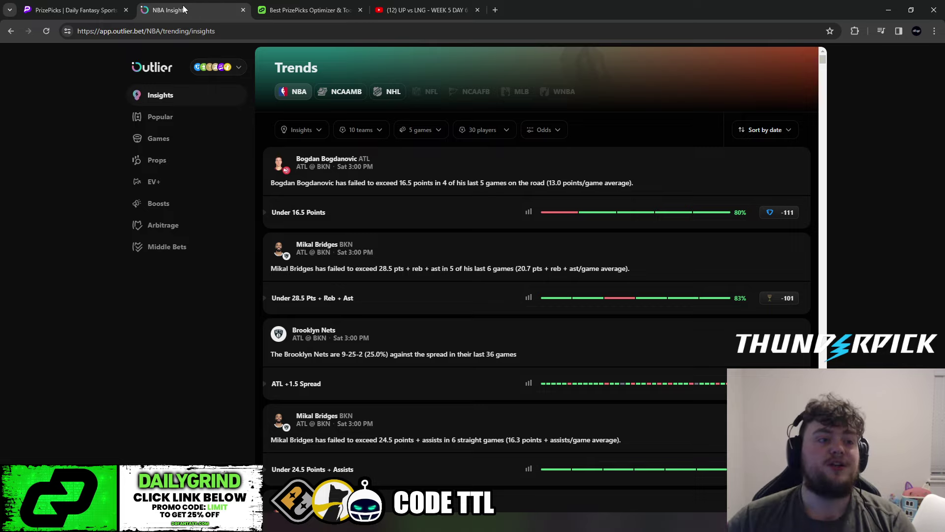
left_click(294, 12)
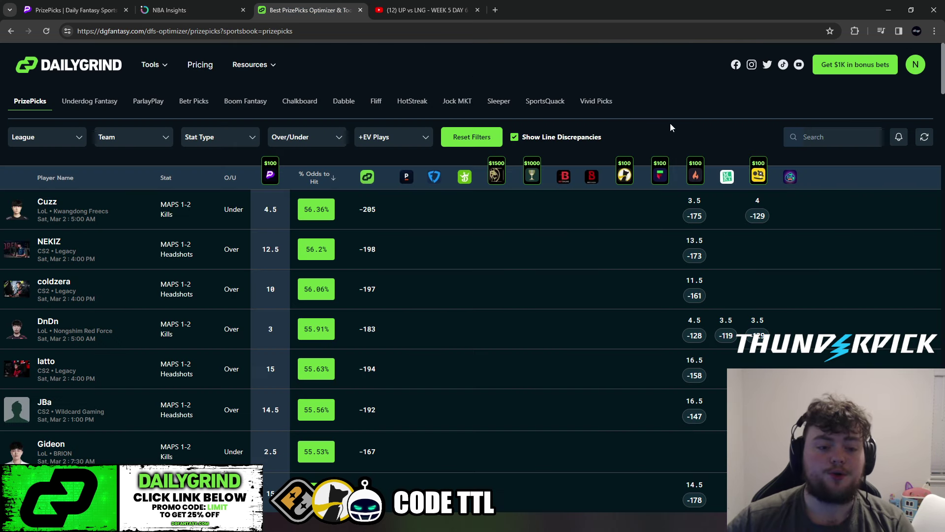
left_click(924, 137)
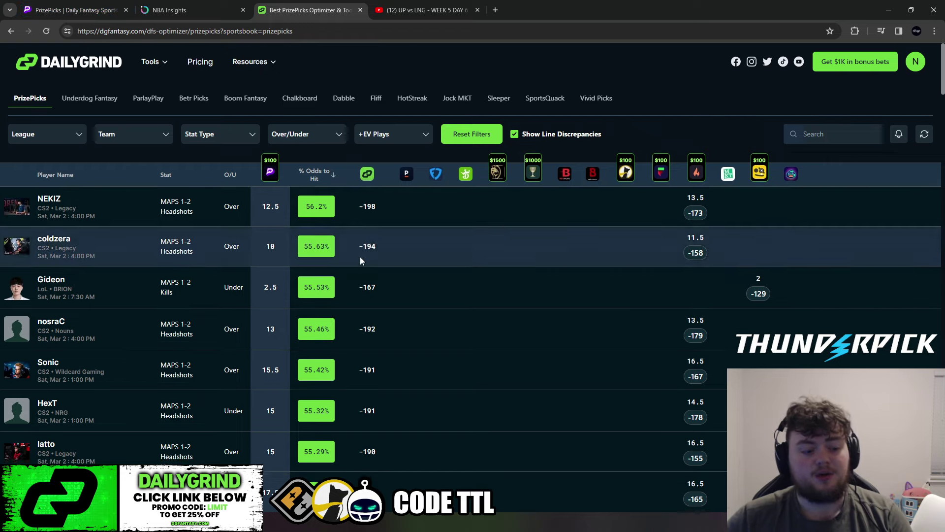
scroll(360, 262, "down", 2)
scroll(357, 270, "down", 1)
scroll(302, 266, "down", 1)
scroll(288, 267, "down", 1)
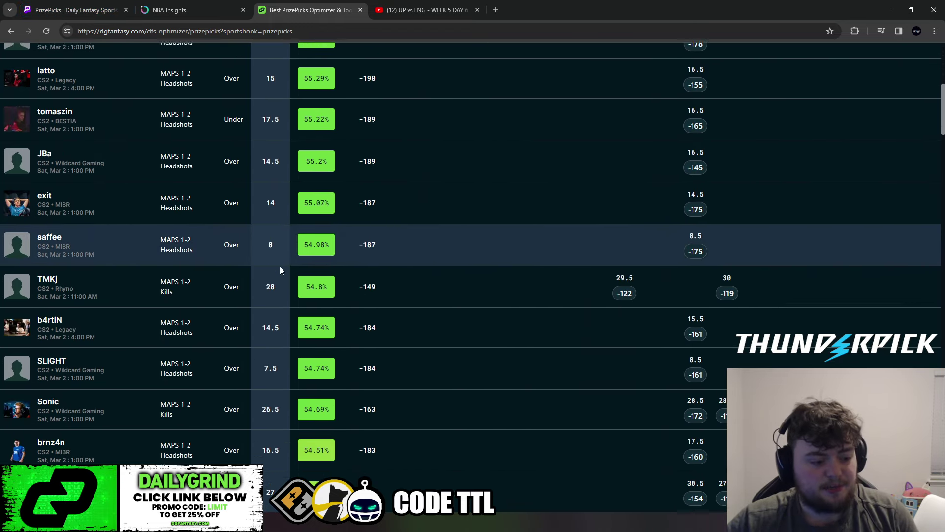
scroll(279, 267, "down", 1)
scroll(215, 275, "down", 2)
scroll(214, 274, "down", 1)
scroll(212, 276, "down", 1)
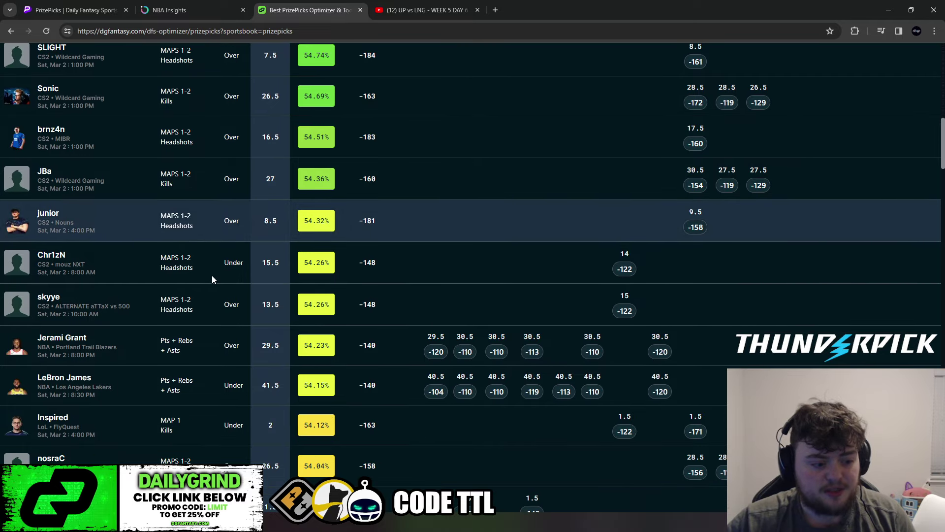
scroll(210, 277, "down", 1)
scroll(210, 276, "down", 1)
scroll(207, 279, "down", 1)
scroll(207, 280, "down", 1)
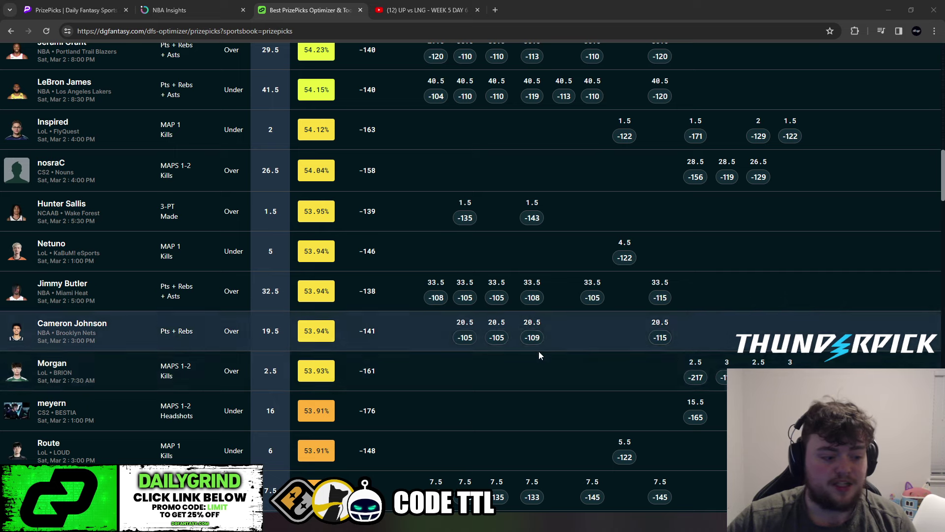
scroll(257, 362, "down", 1)
scroll(260, 359, "down", 1)
scroll(112, 281, "up", 1)
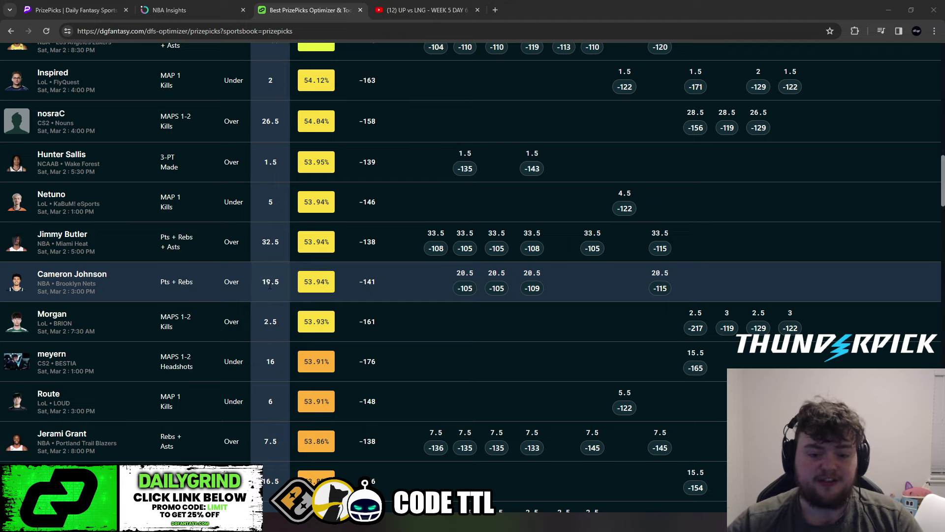
On the PrizePicks NBA board, take More on Cameron Johnson's 19.5 Pts+Rebs
key("ctrl+1")
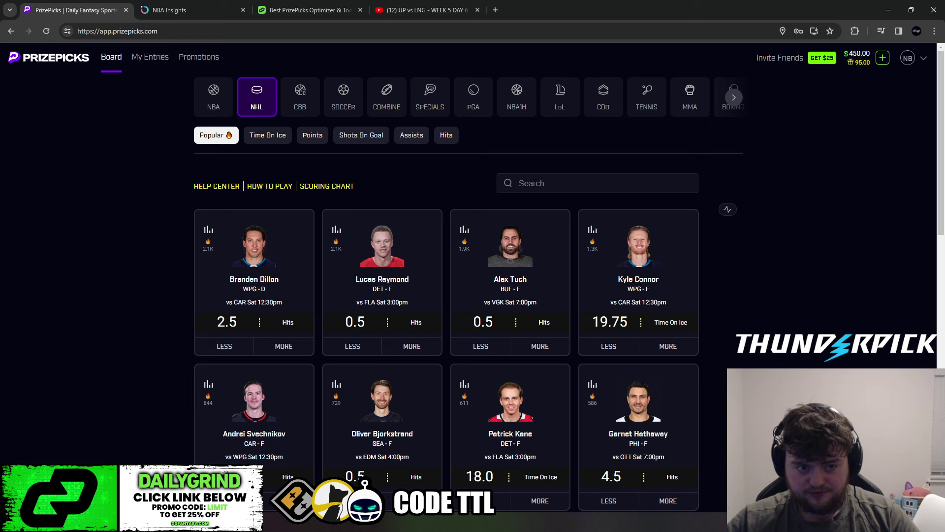
left_click(214, 96)
left_click(571, 202)
type("camer")
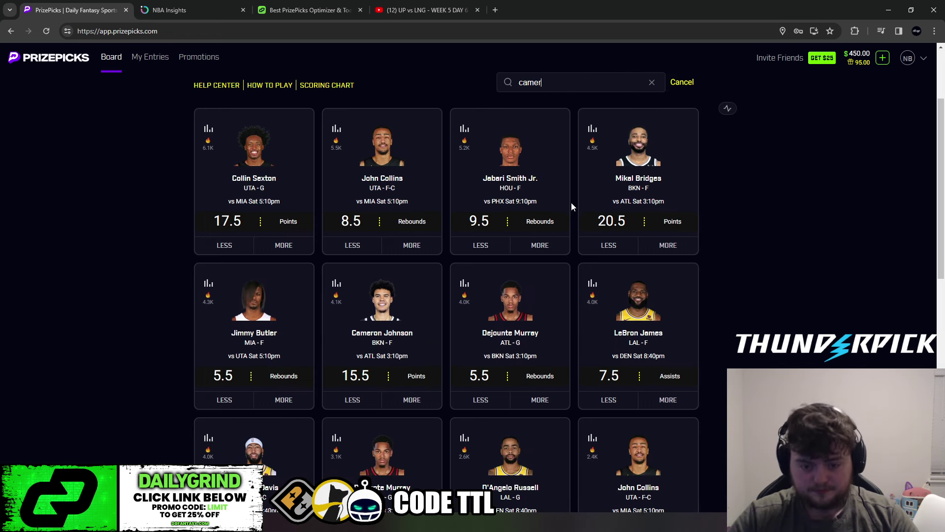
type("on")
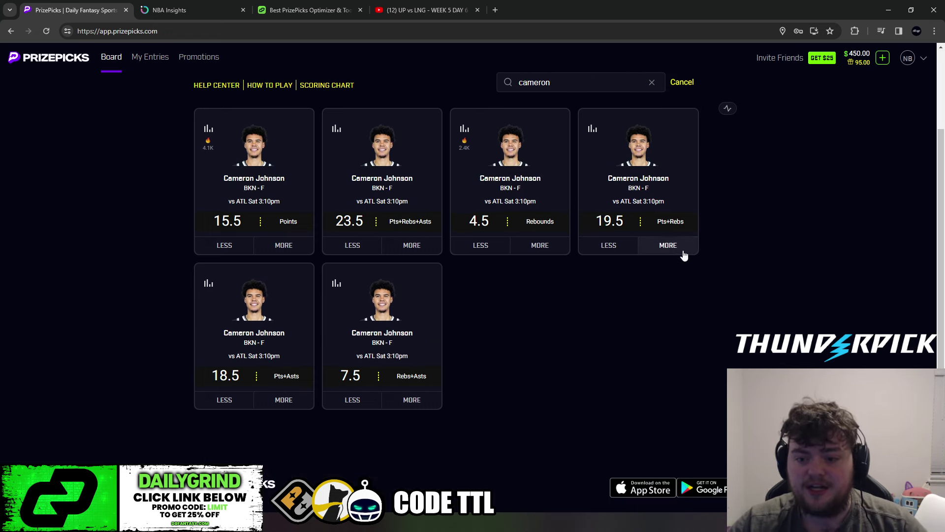
left_click(668, 246)
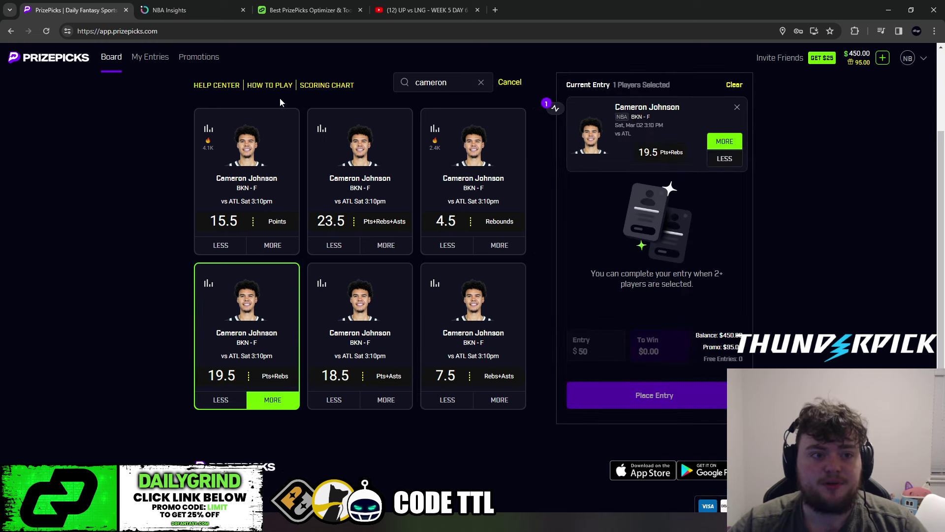
left_click(307, 9)
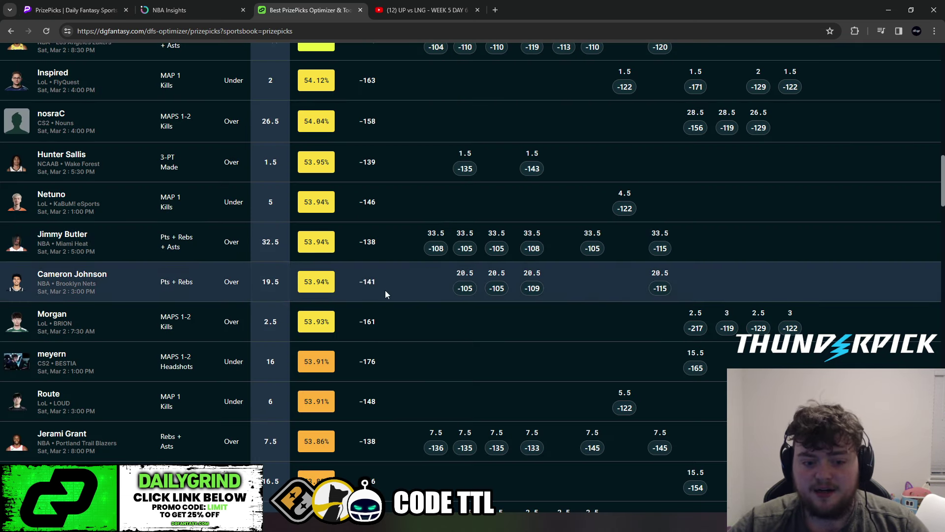
Highlight Cameron Johnson's 53.94% hit chance, -141 odds and sportsbook lines, then clear them
left_click_drag(334, 281, 299, 281)
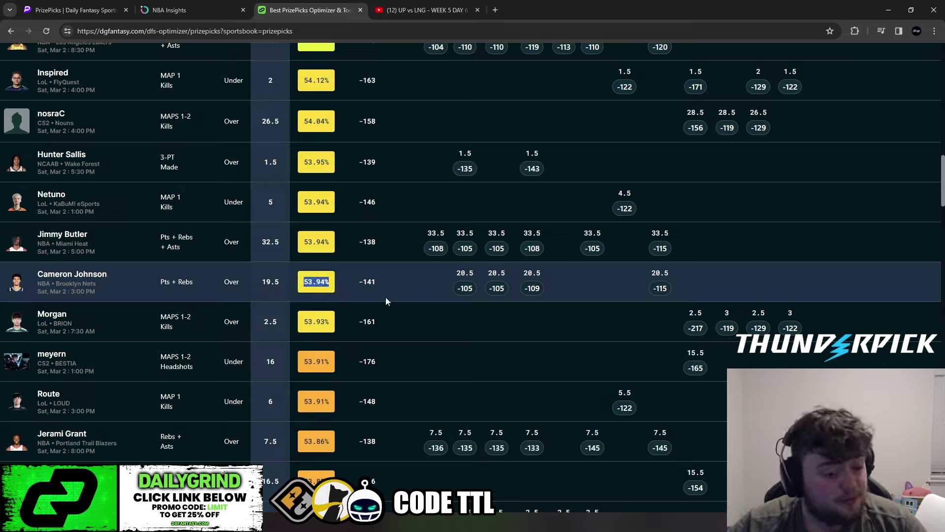
left_click_drag(376, 281, 366, 277)
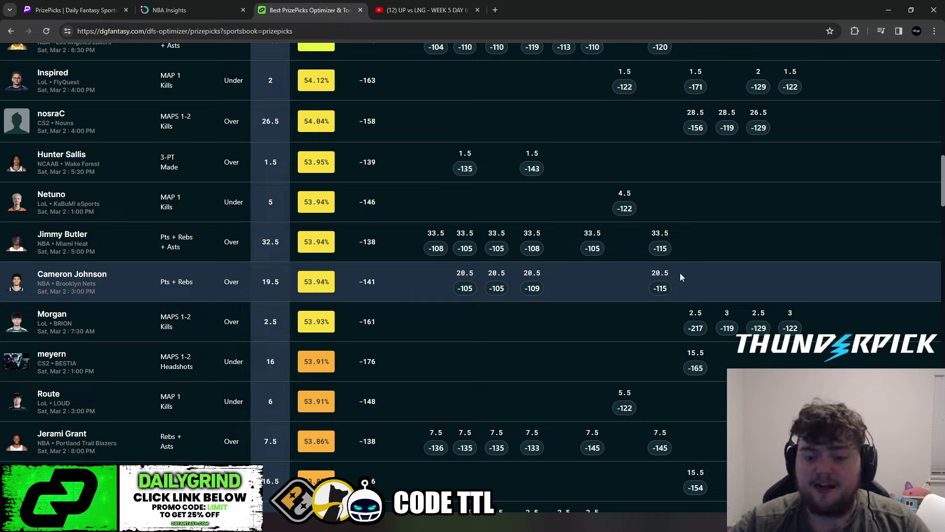
left_click_drag(681, 276, 575, 292)
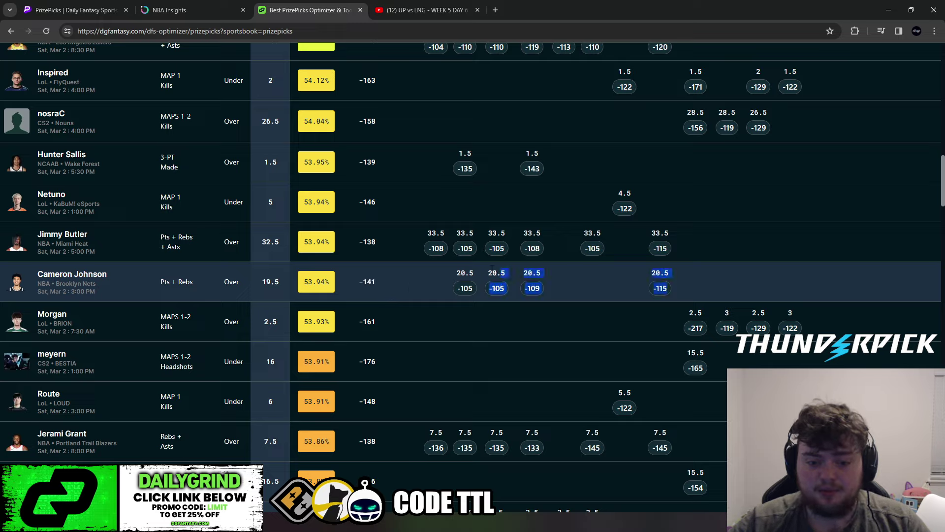
left_click(580, 295)
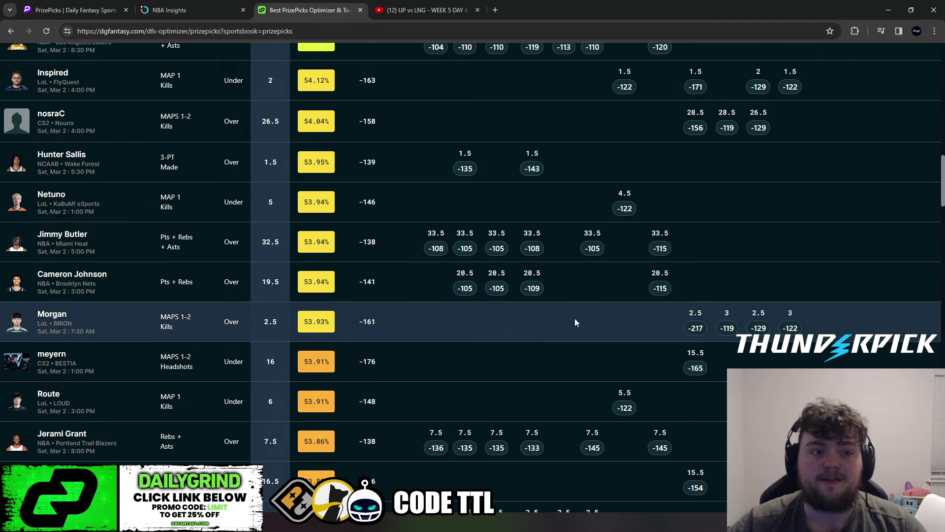
left_click(228, 4)
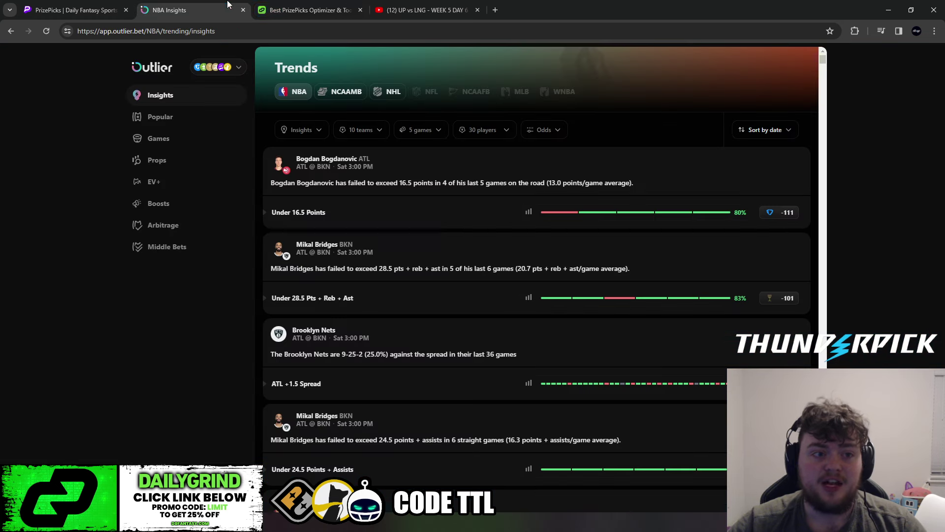
Filter Outlier's NBA props to Cameron Johnson with alternate lines hidden
left_click(360, 10)
left_click(156, 160)
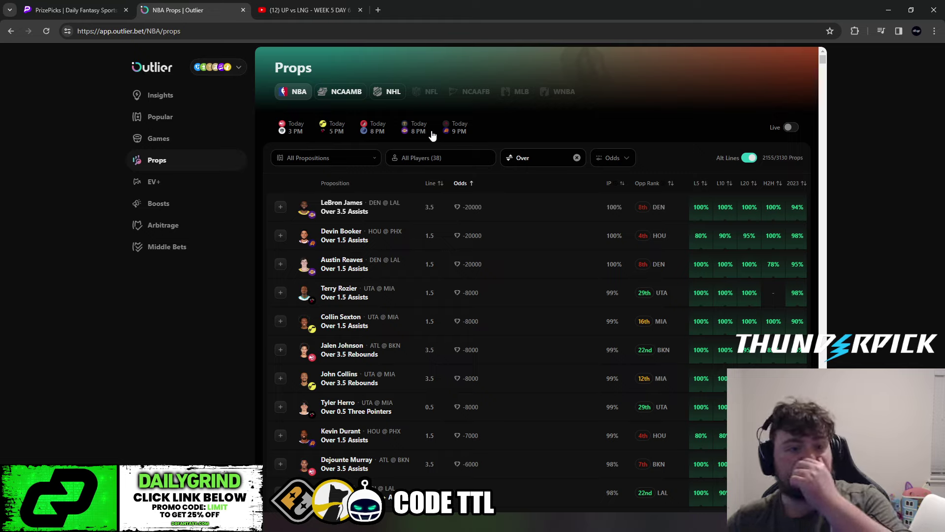
left_click(444, 157)
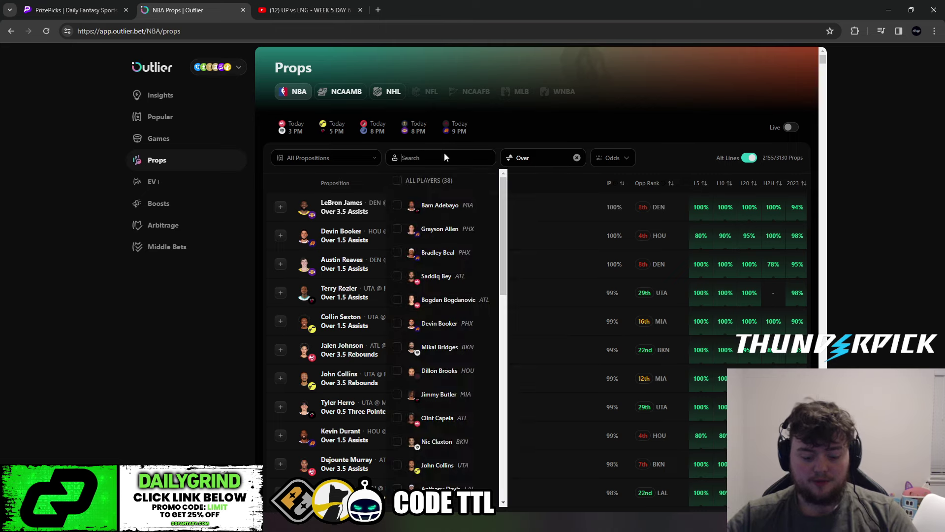
type("cameron")
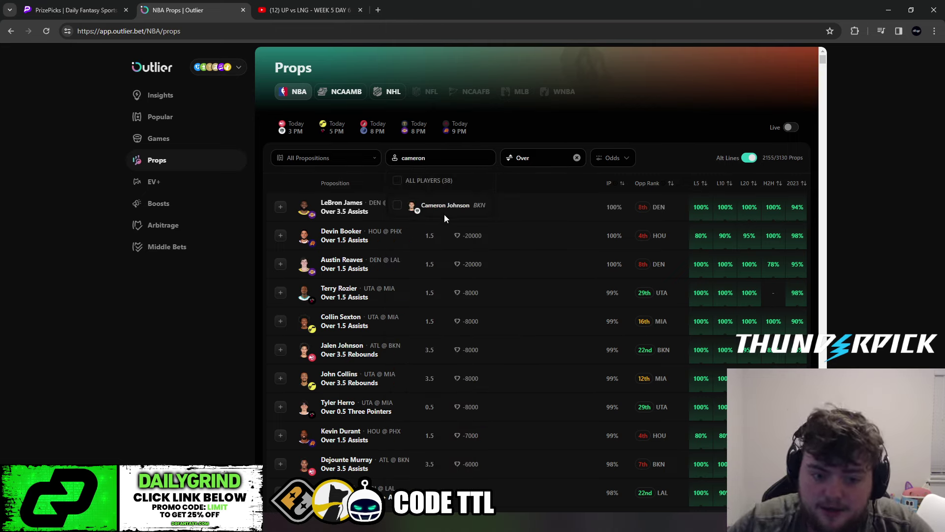
left_click(444, 210)
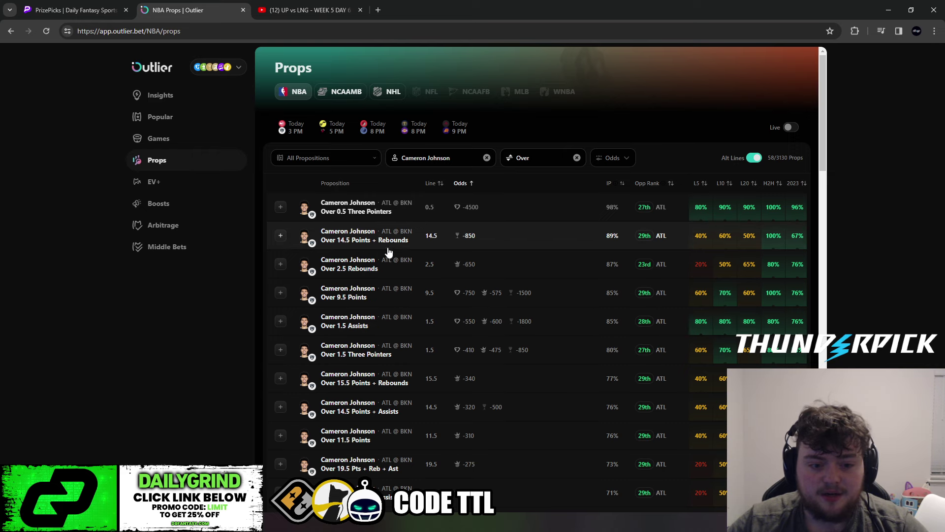
left_click(754, 158)
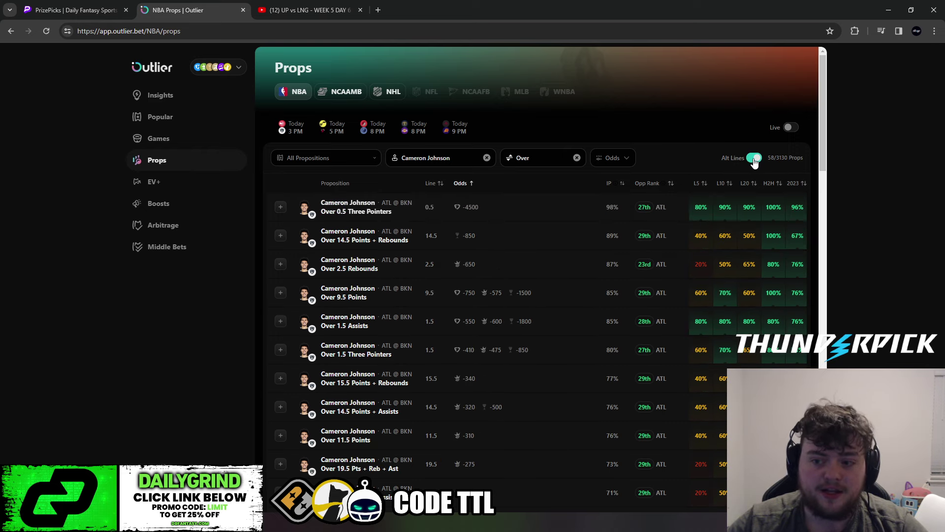
left_click(754, 158)
left_click(752, 158)
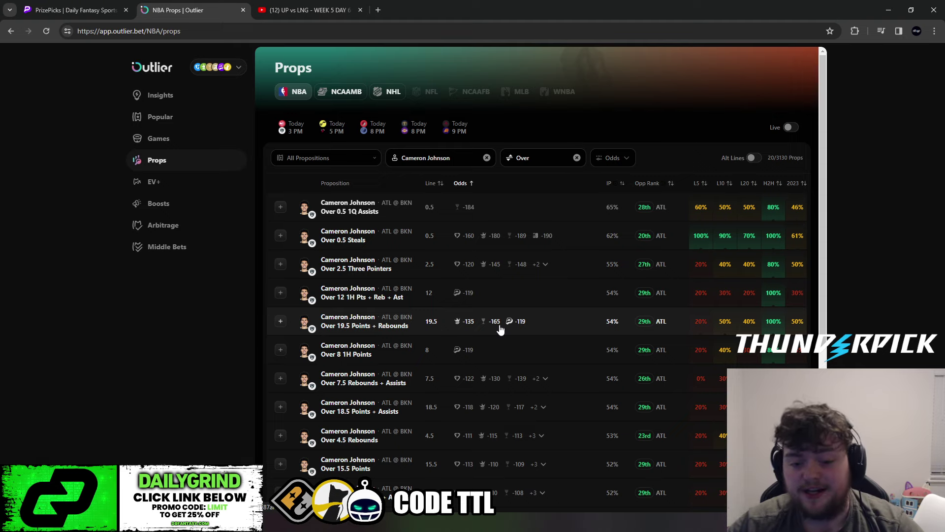
Open Cameron Johnson's Over 19.5 Points + Rebounds details and compare L5, L10 and 2023 charts
left_click(555, 327)
scroll(336, 150, "down", 1)
left_click(303, 141)
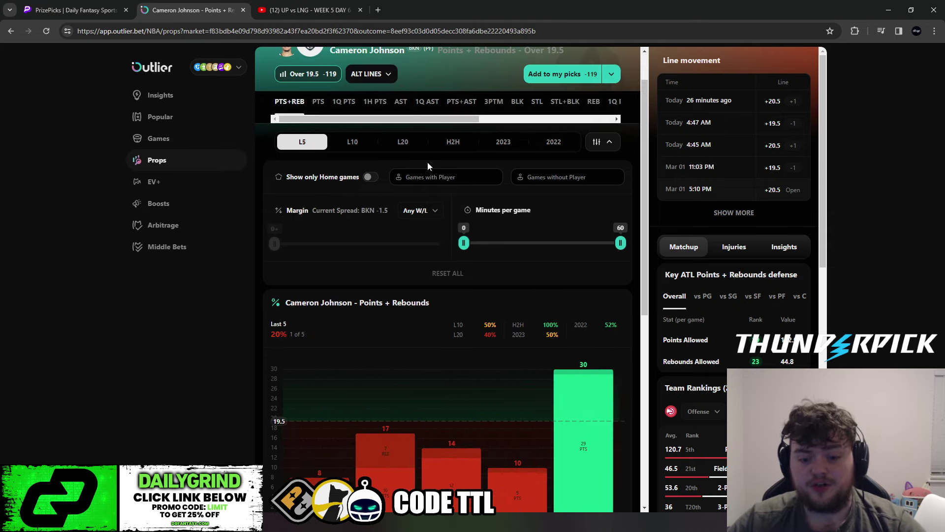
scroll(428, 162, "down", 1)
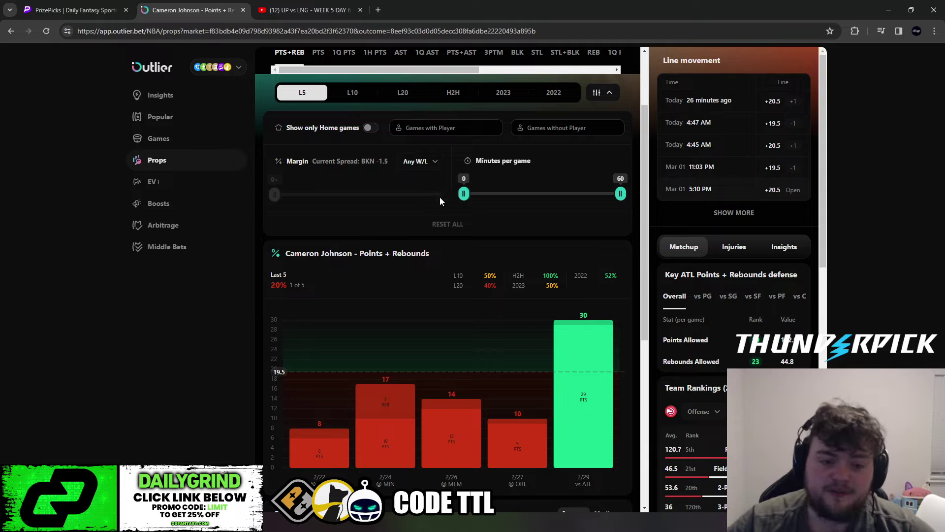
mouse_move(584, 391)
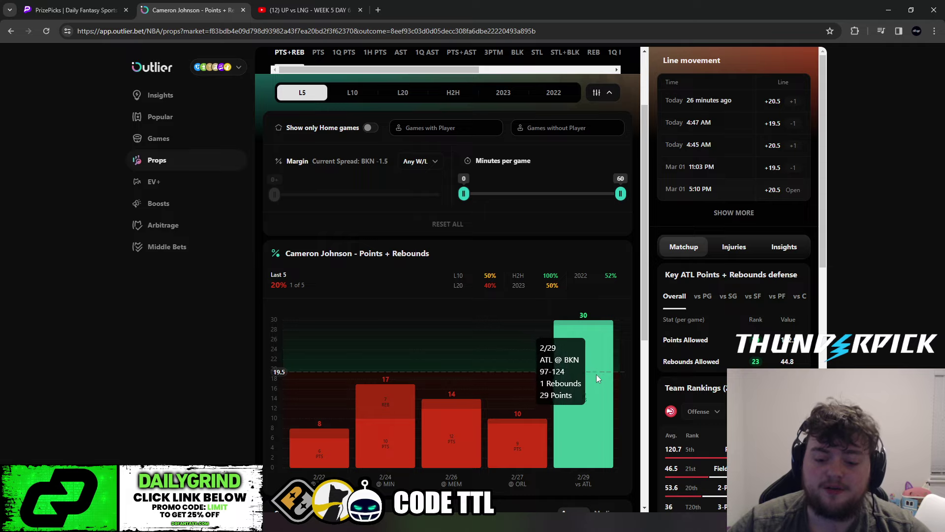
scroll(520, 419, "up", 2)
scroll(519, 418, "down", 1)
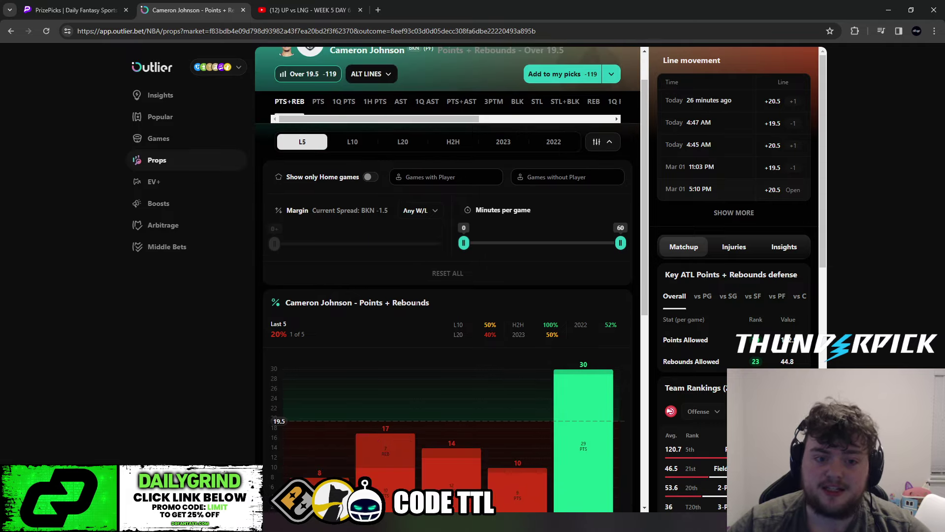
scroll(567, 396, "down", 2)
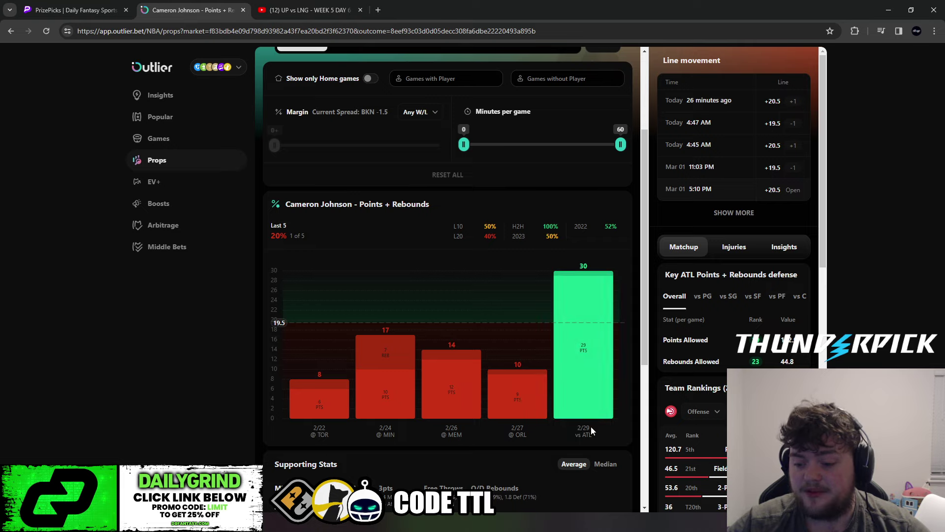
scroll(576, 430, "up", 1)
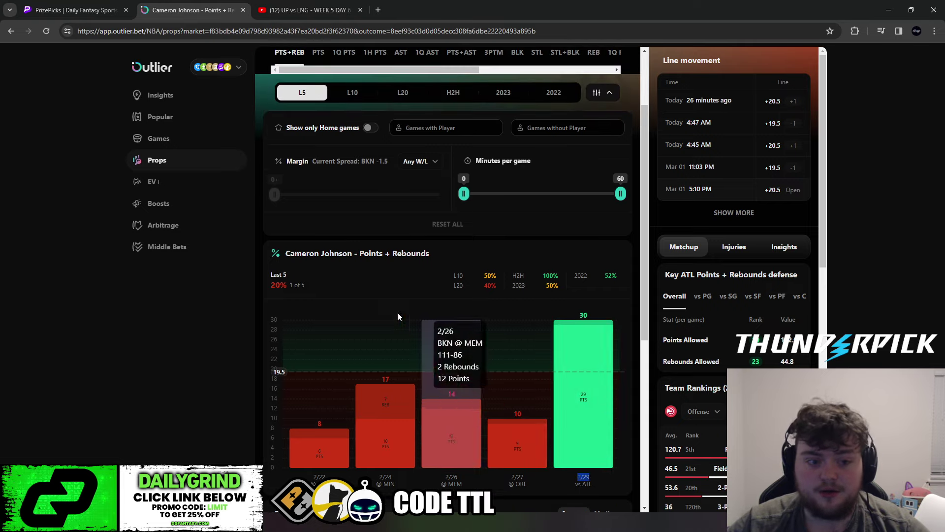
left_click(359, 101)
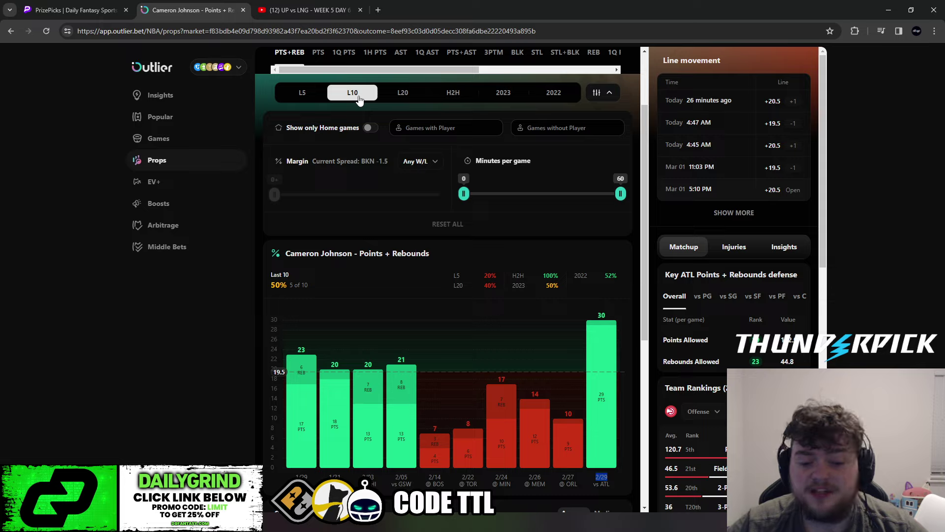
mouse_move(434, 443)
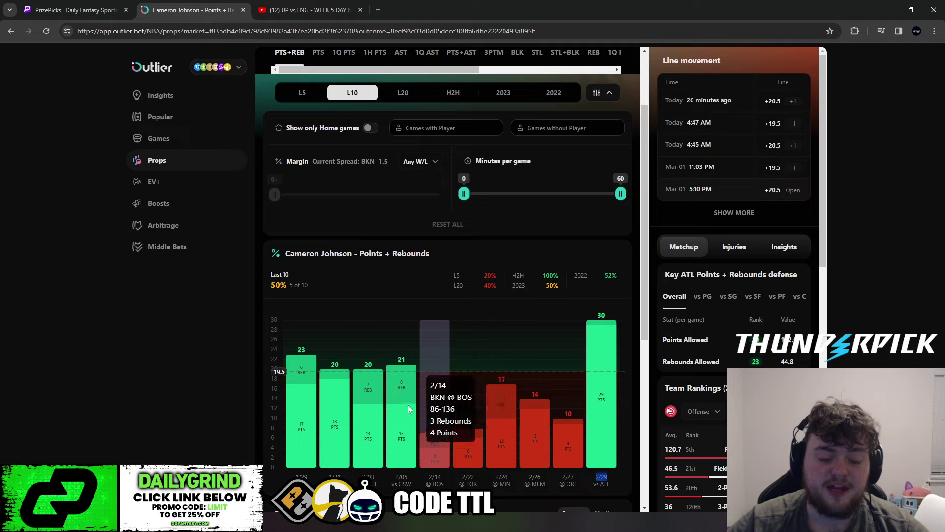
left_click(504, 96)
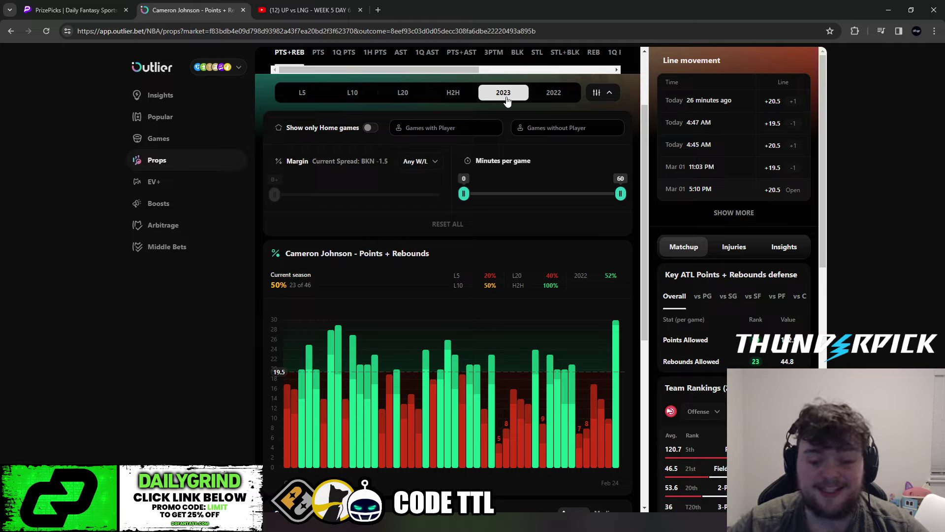
Check head-to-head and home-only games, ending on the full 2023 season unfiltered
left_click(453, 100)
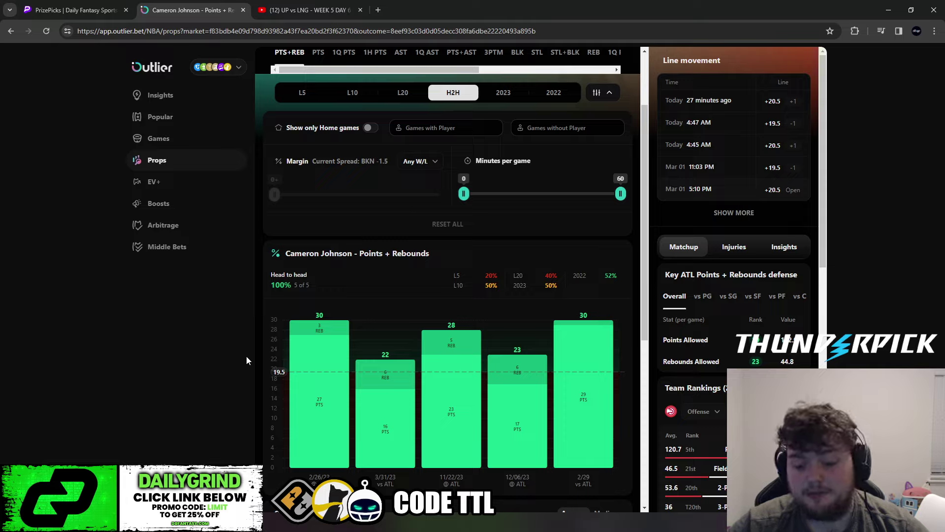
scroll(465, 340, "down", 1)
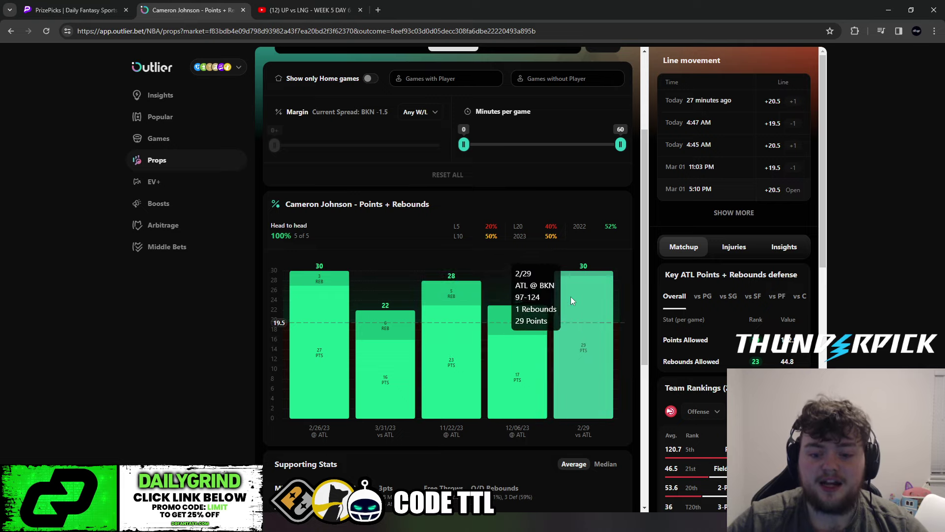
scroll(588, 329, "up", 1)
scroll(580, 390, "up", 1)
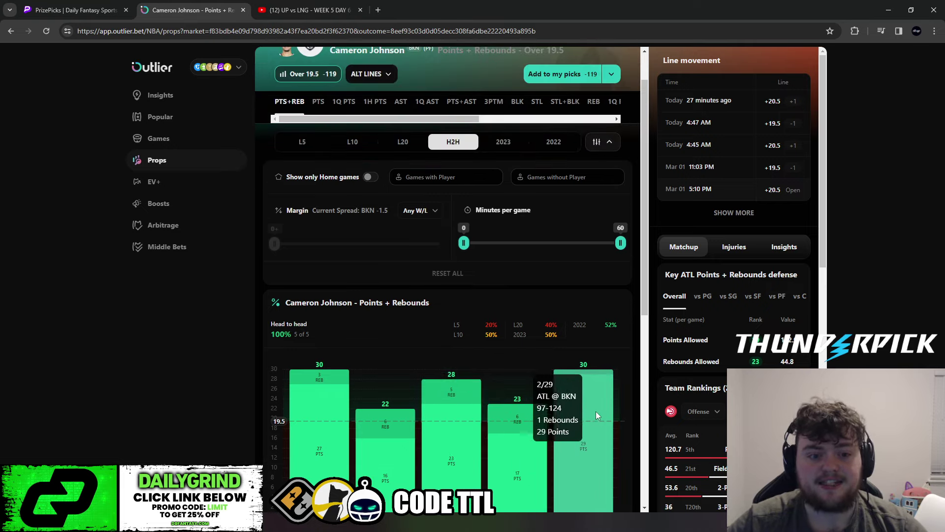
left_click(372, 180)
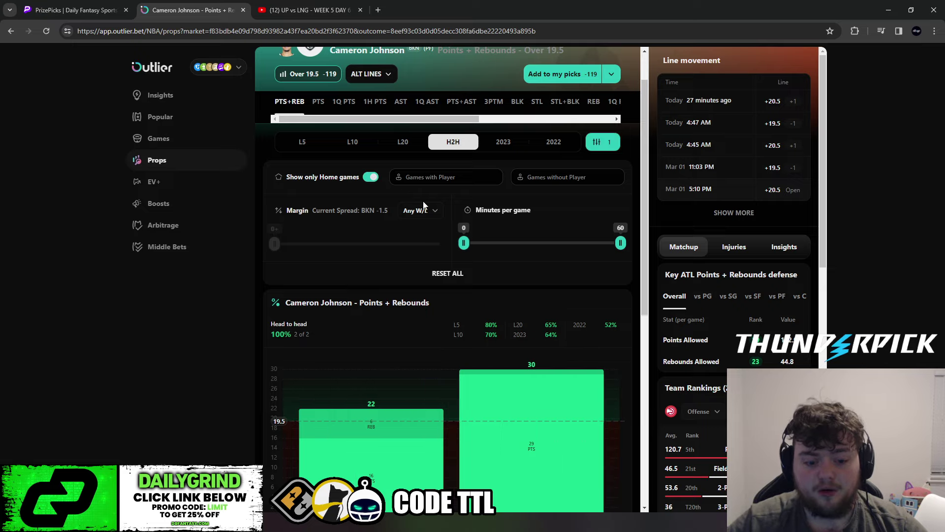
scroll(461, 202, "down", 1)
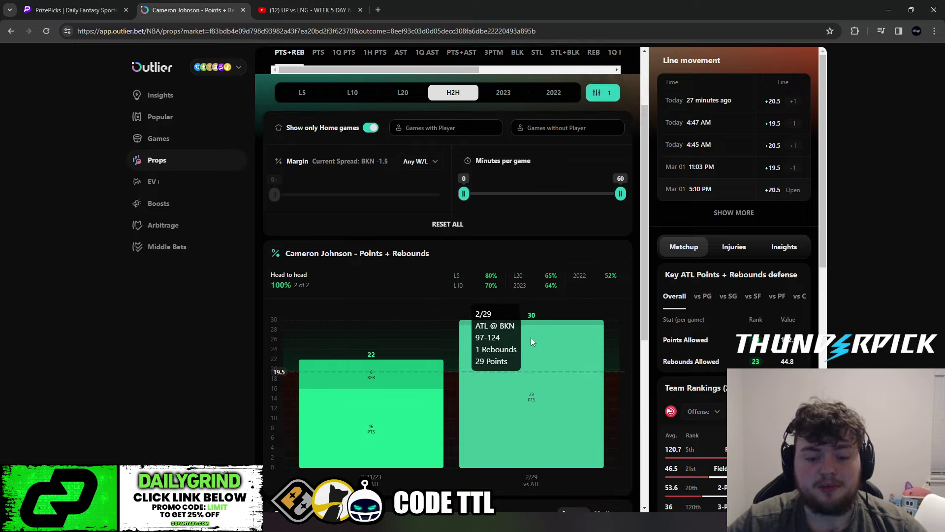
scroll(528, 338, "up", 1)
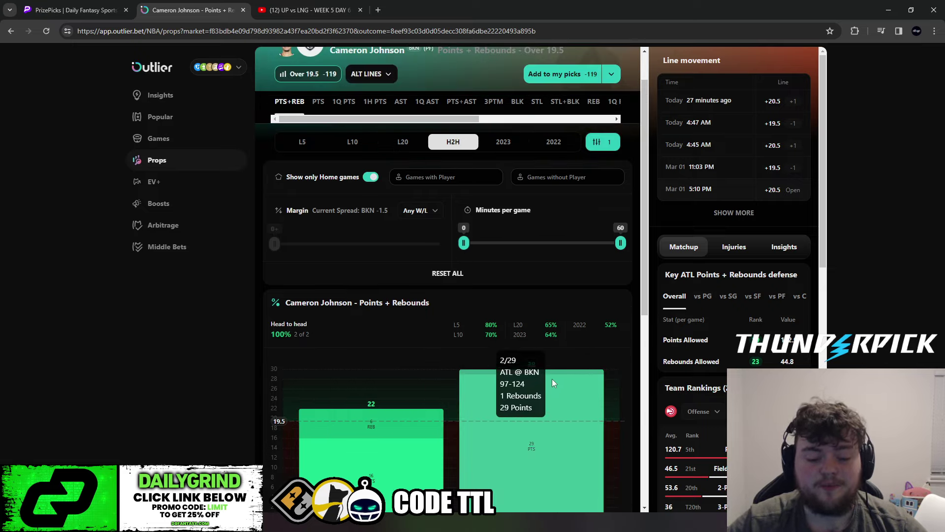
left_click(372, 179)
left_click(502, 142)
scroll(506, 134, "down", 1)
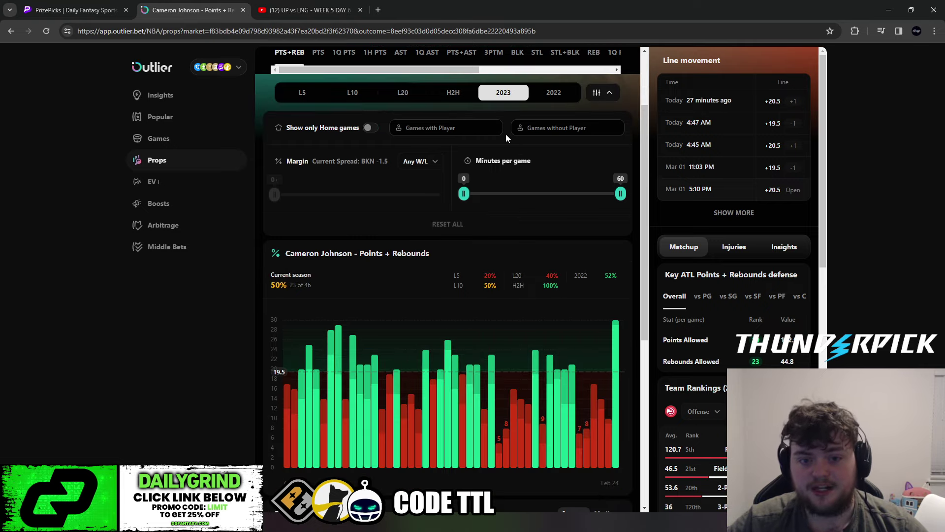
left_click(370, 129)
left_click(370, 129)
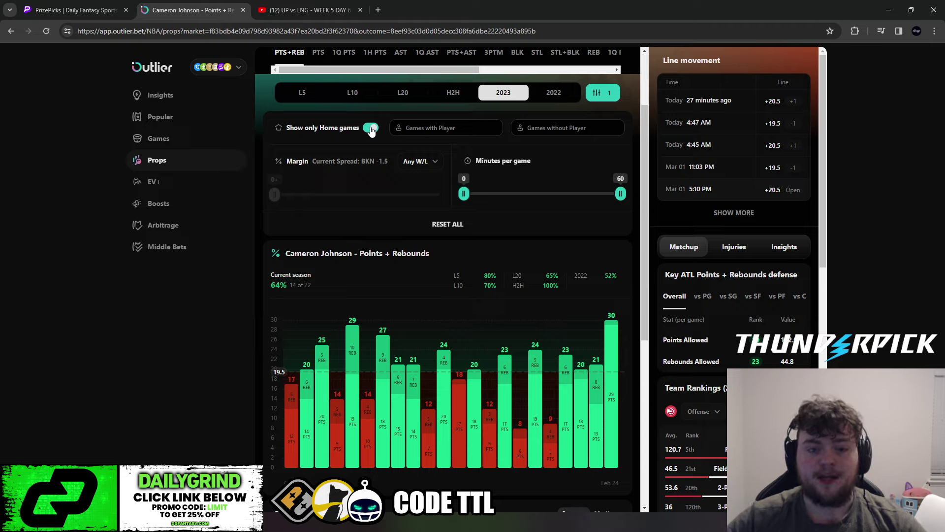
left_click(370, 128)
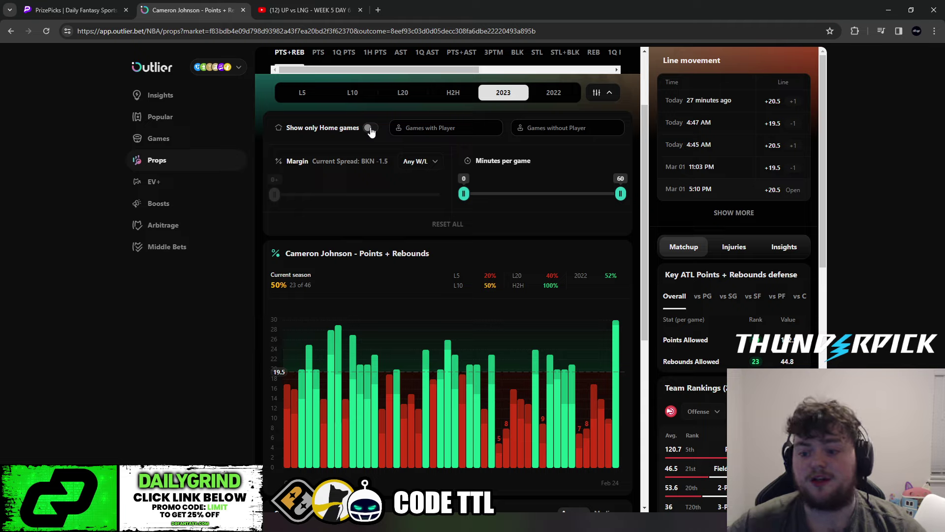
scroll(727, 225, "down", 1)
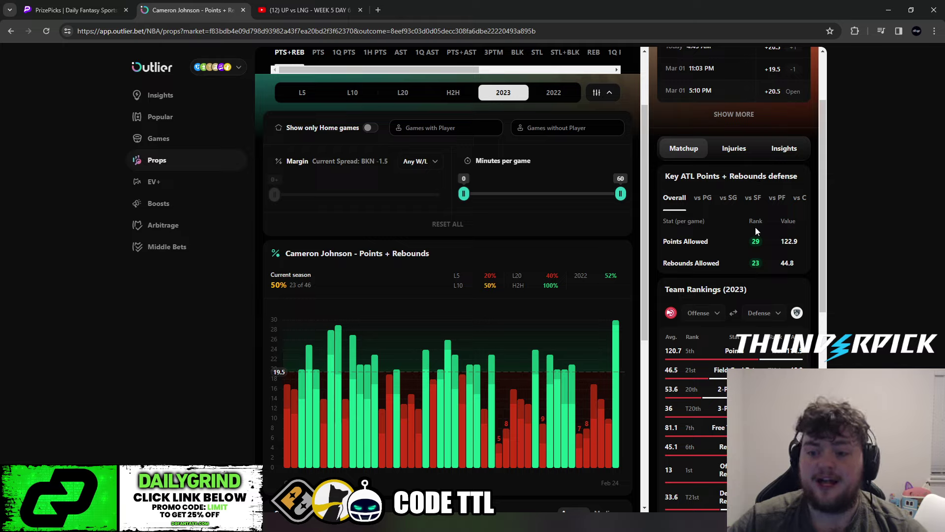
Review Atlanta's defense vs power forwards (27.6 points, 11.4 rebounds) and open Games without Player
left_click(802, 248)
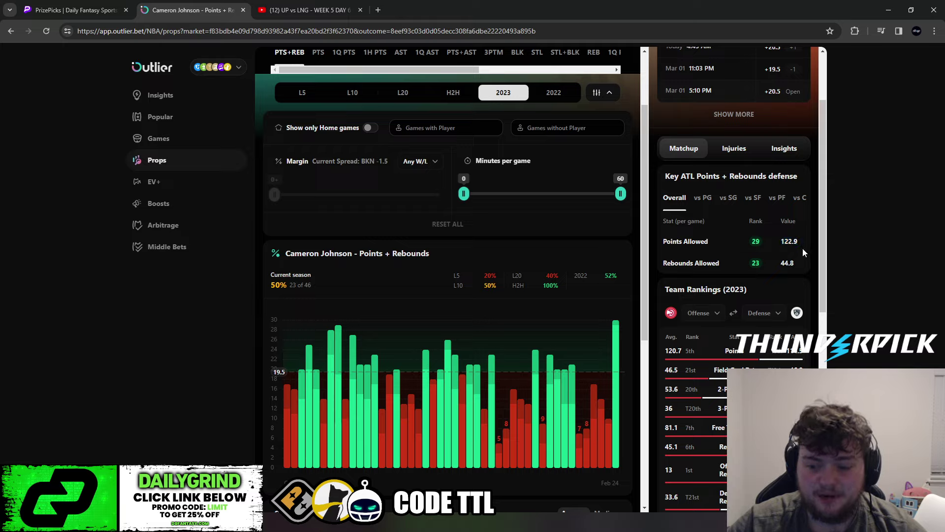
left_click_drag(765, 261, 751, 263)
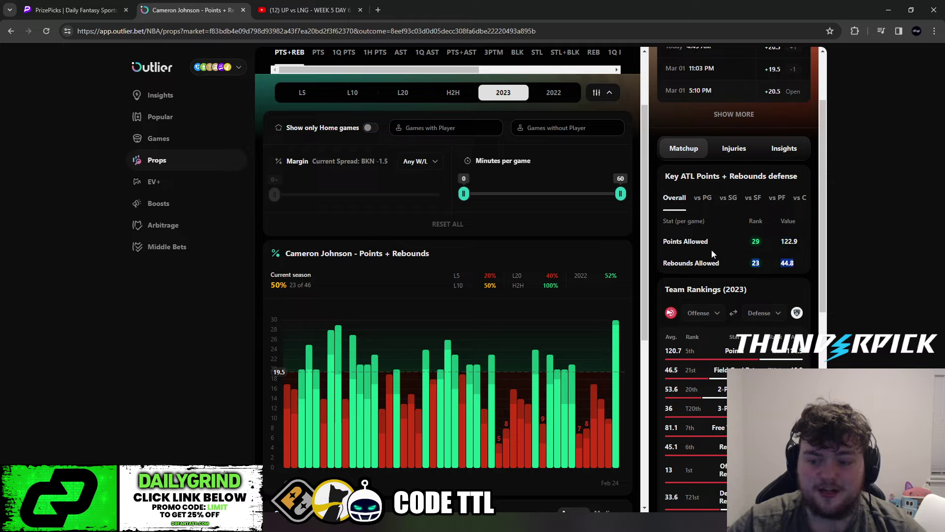
scroll(602, 263, "up", 3)
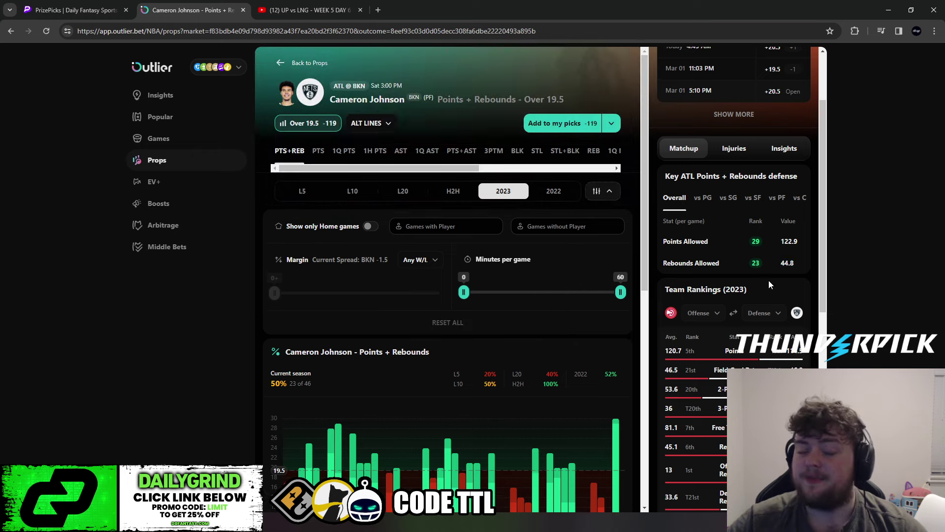
left_click(781, 199)
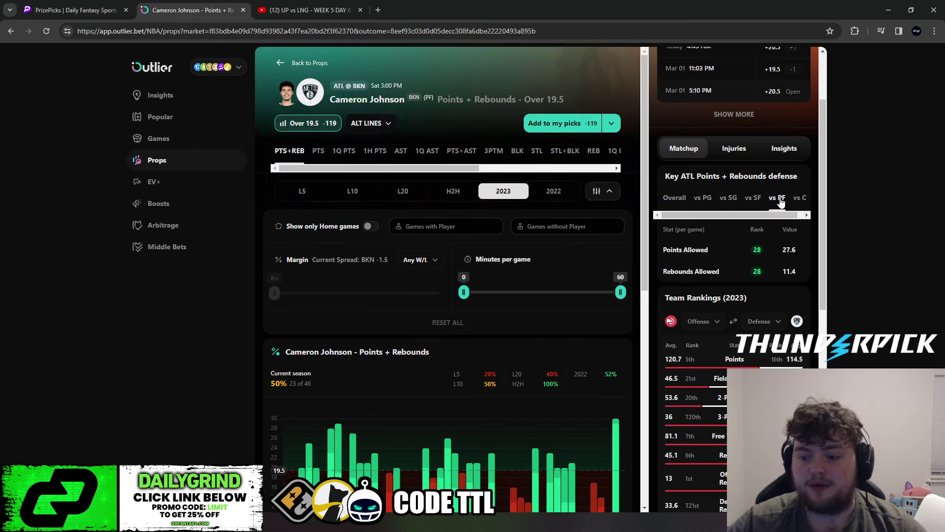
left_click(674, 198)
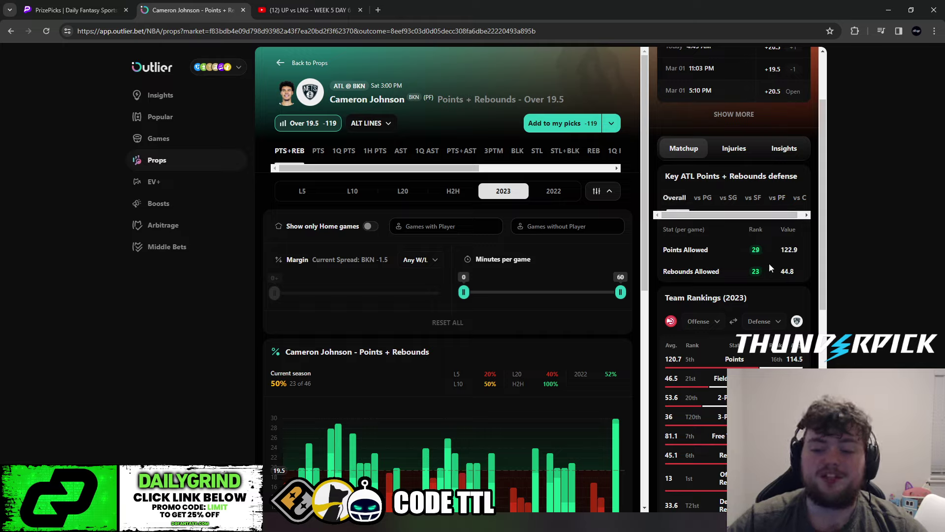
left_click(777, 197)
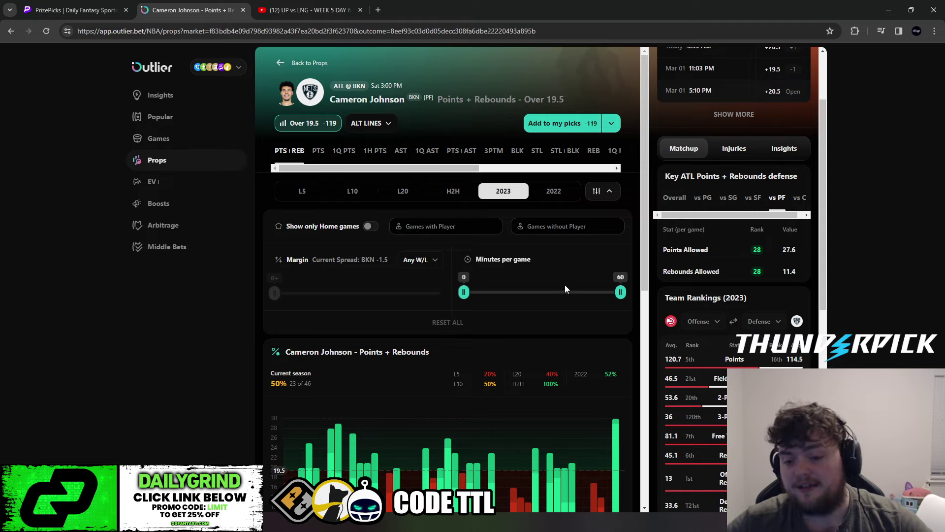
left_click(562, 225)
scroll(620, 353, "down", 5)
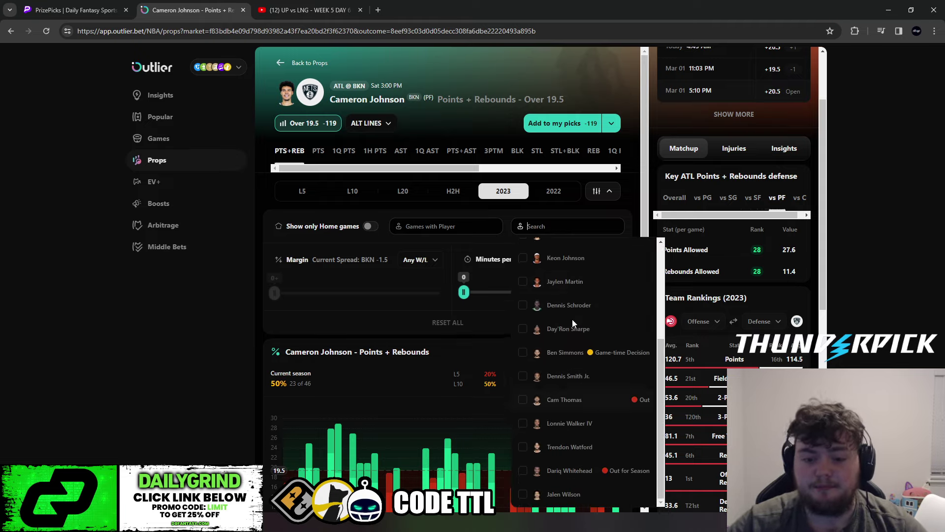
left_click(586, 402)
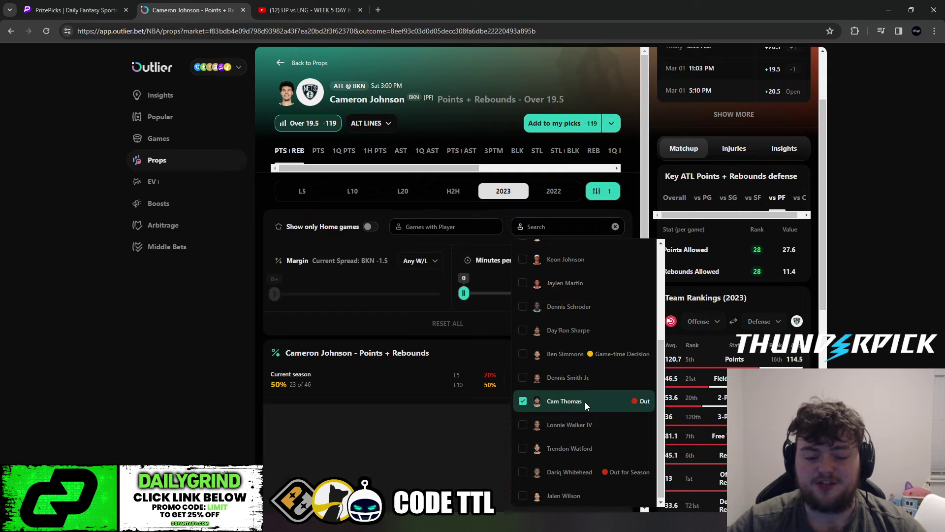
left_click(191, 381)
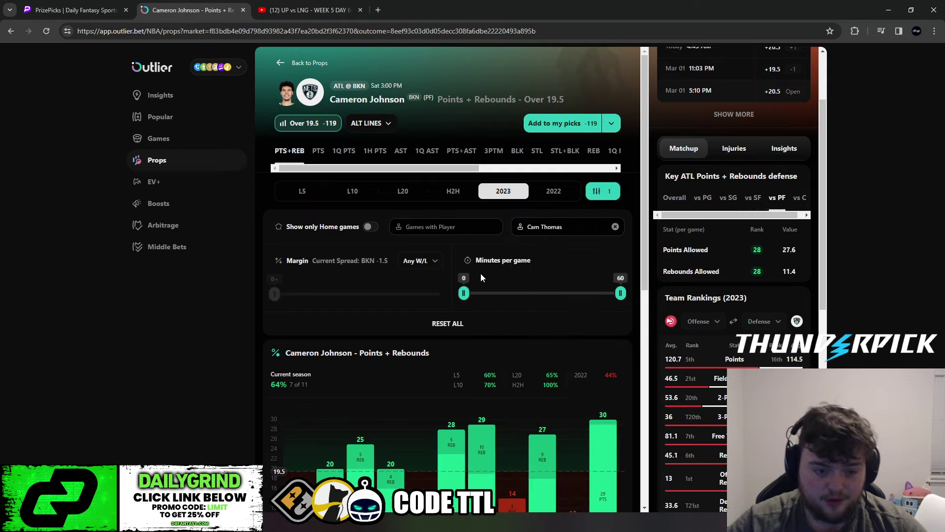
scroll(444, 259, "down", 1)
left_click(368, 179)
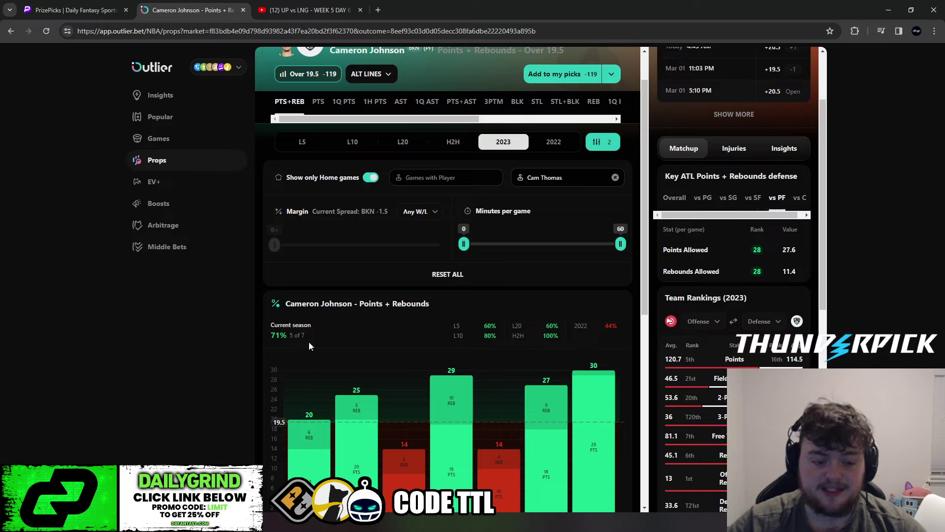
left_click(368, 178)
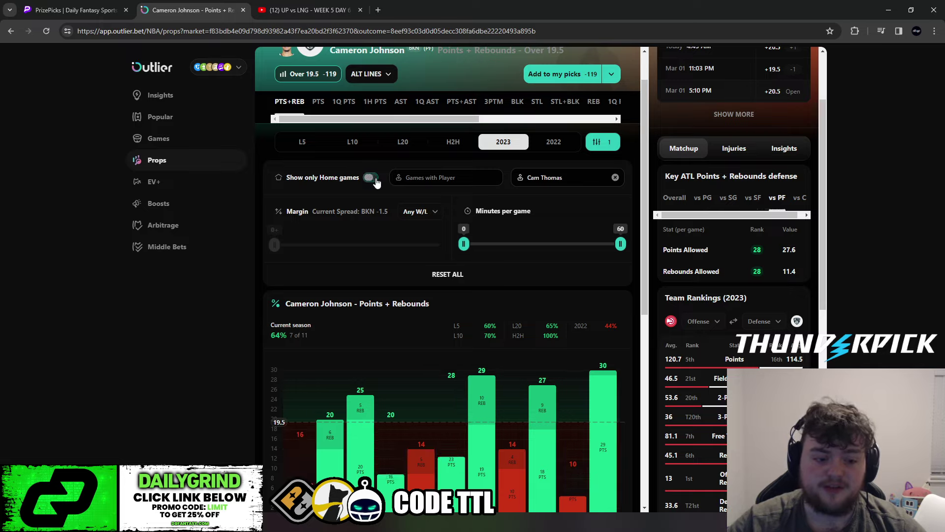
scroll(406, 343, "down", 2)
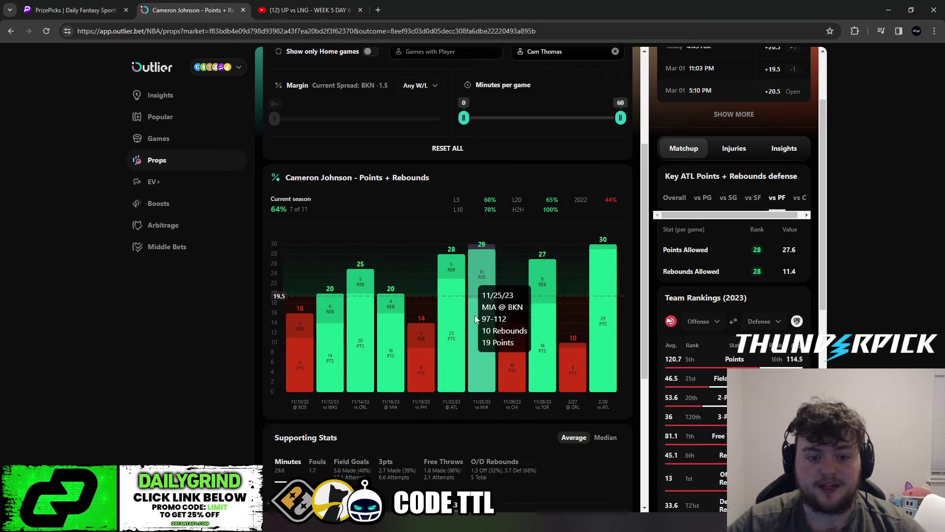
scroll(561, 376, "down", 2)
scroll(606, 437, "up", 3)
scroll(608, 235, "up", 2)
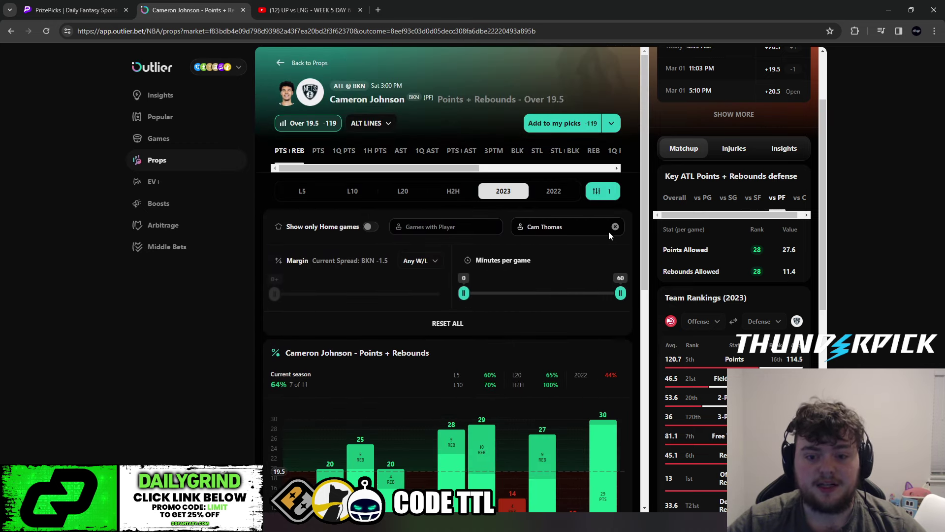
scroll(616, 233, "down", 4)
scroll(624, 110, "up", 2)
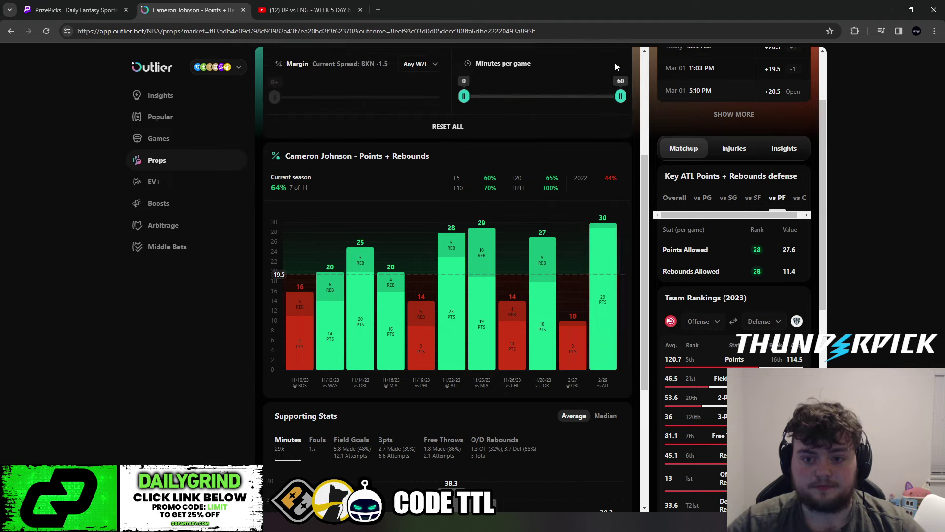
Compare Cameron Johnson's chart with and without Cam Thomas using the teammate filter
left_click(617, 79)
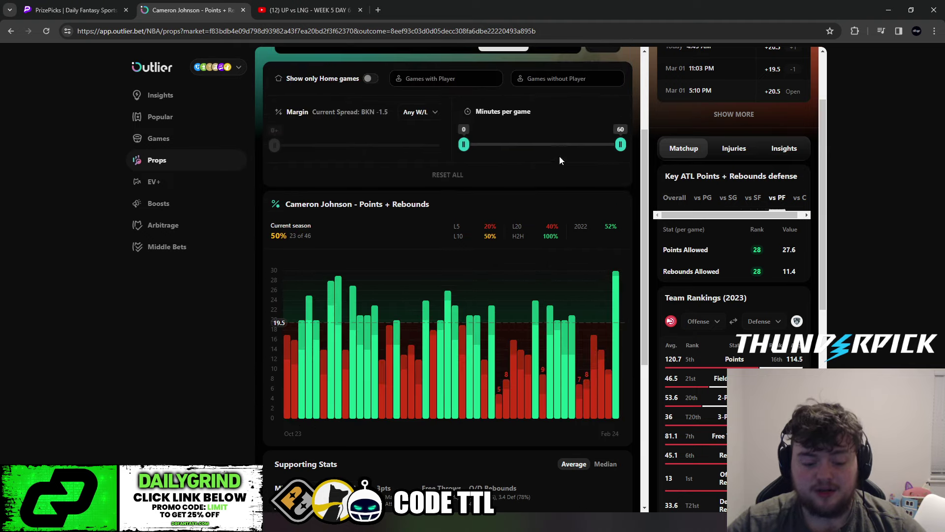
left_click(584, 78)
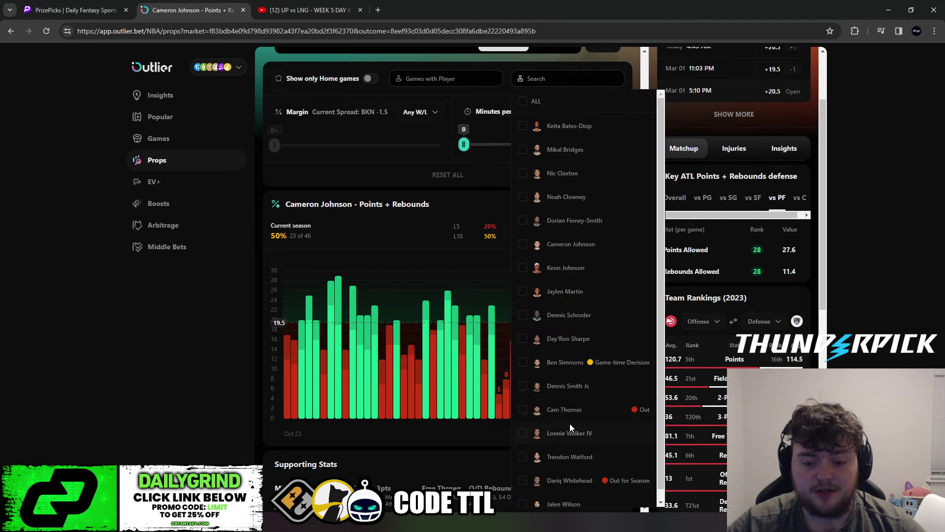
left_click(574, 410)
left_click(573, 410)
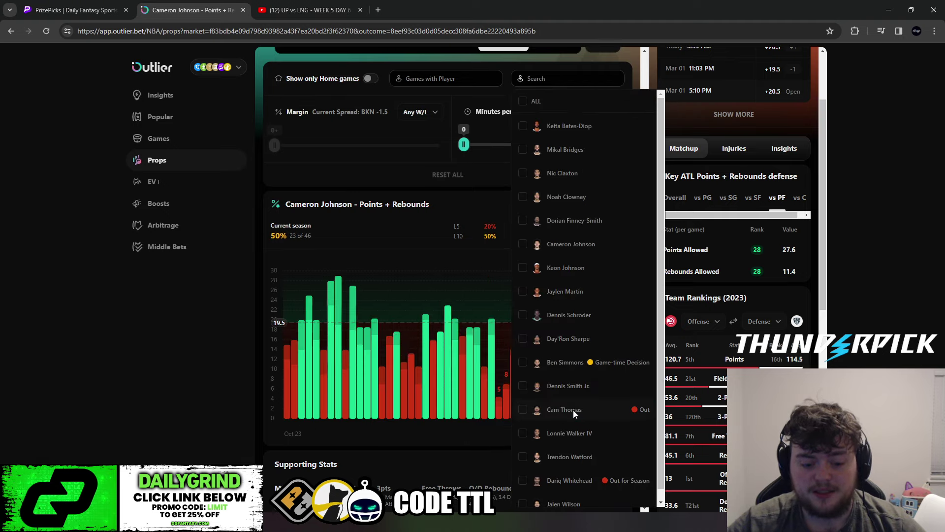
left_click(573, 409)
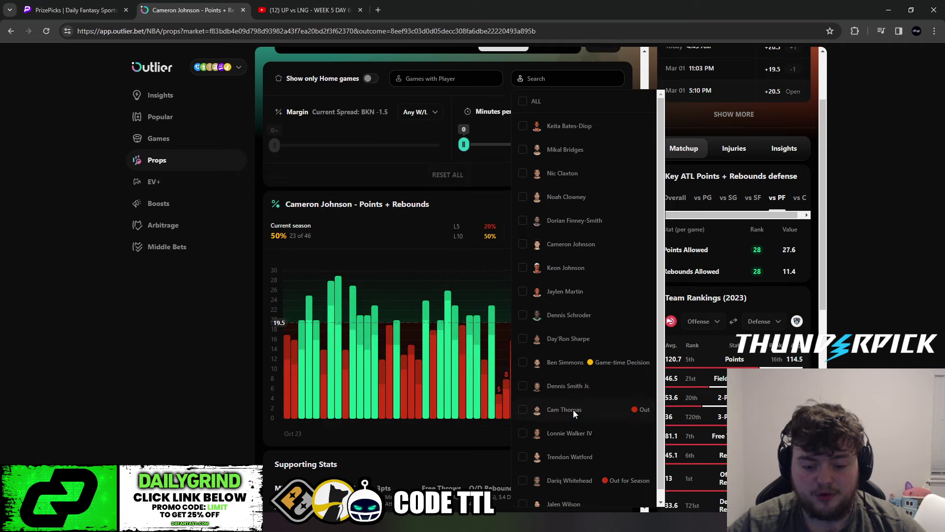
left_click(573, 410)
left_click(573, 410)
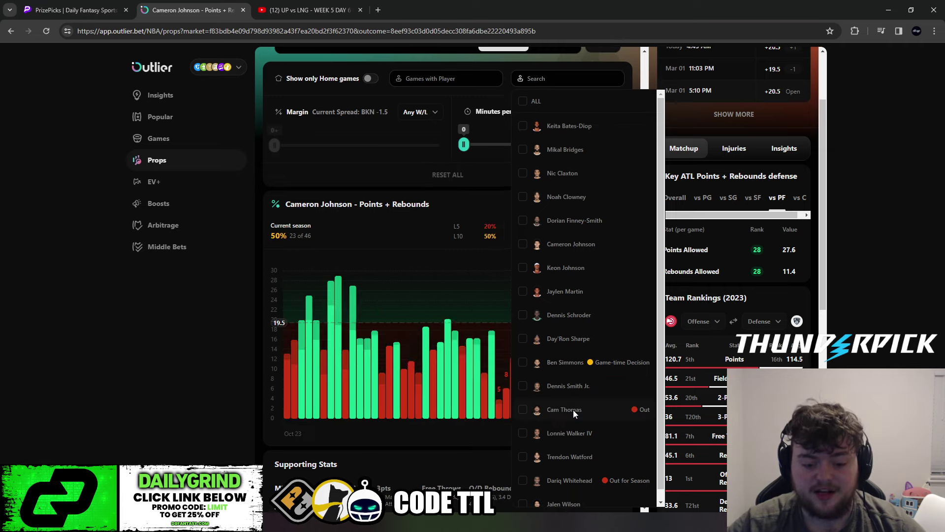
left_click(573, 410)
left_click(222, 423)
scroll(522, 310, "down", 3)
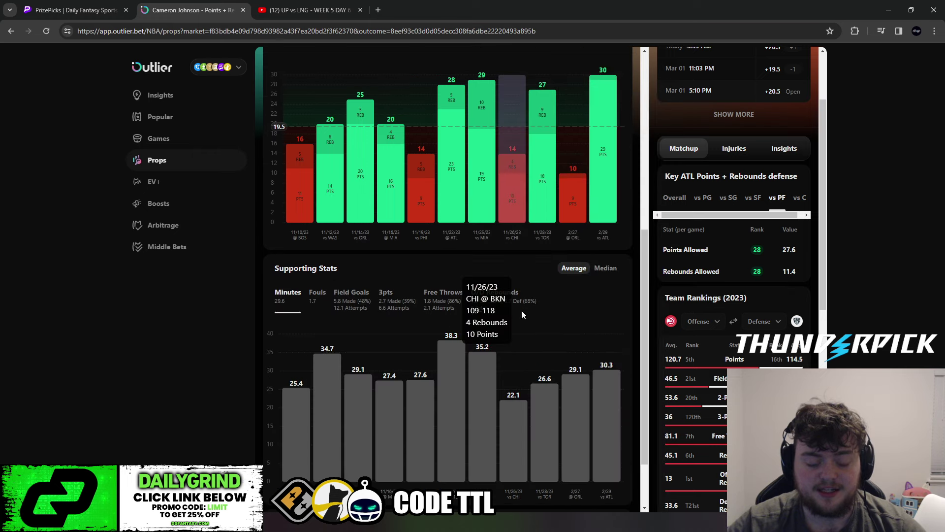
scroll(518, 277, "down", 1)
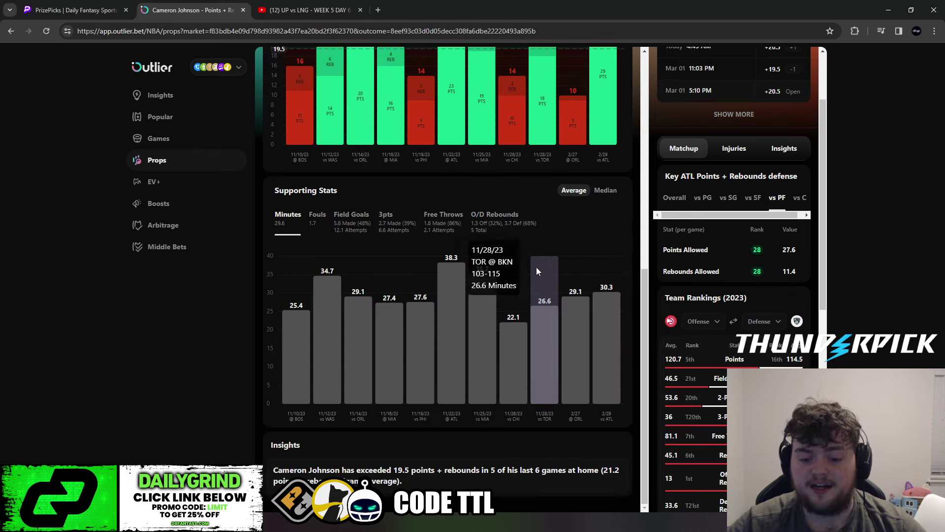
scroll(528, 333, "up", 3)
scroll(516, 395, "down", 3)
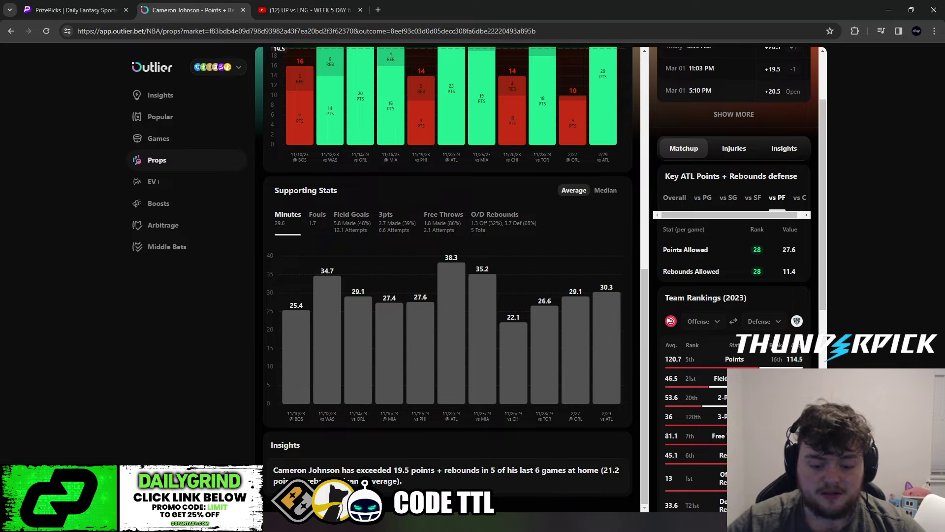
Highlight the 19.5 insight, drop the Cam Thomas filter, show home games only, and return to props
left_click_drag(395, 469, 481, 470)
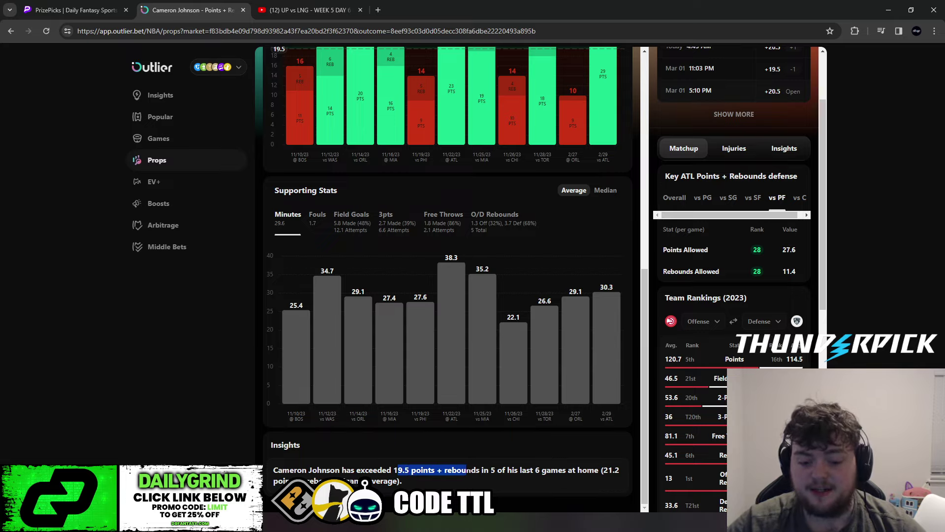
scroll(609, 212, "up", 3)
scroll(609, 212, "up", 3)
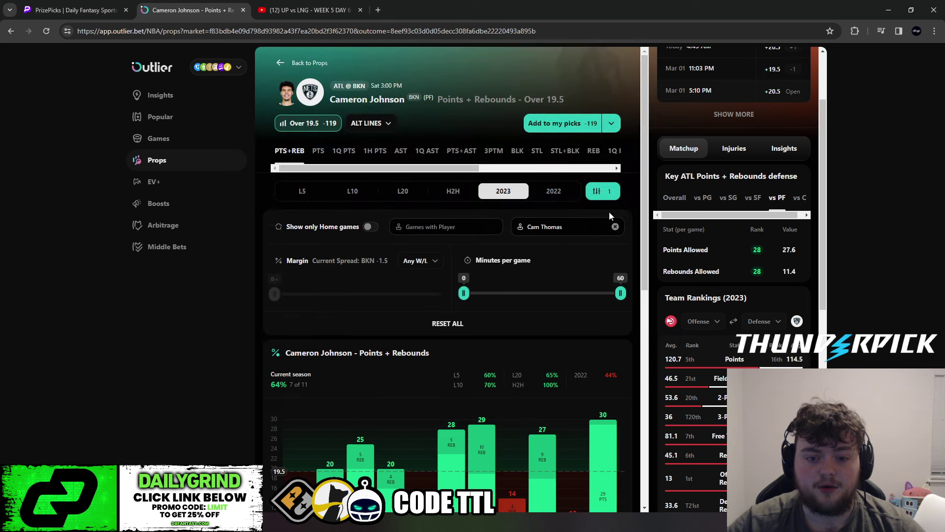
left_click(614, 226)
left_click(369, 227)
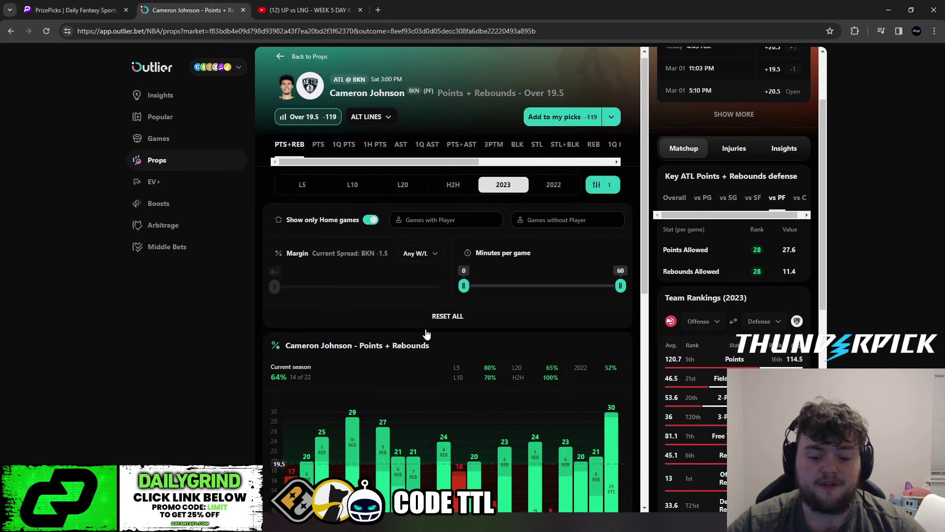
left_click(285, 63)
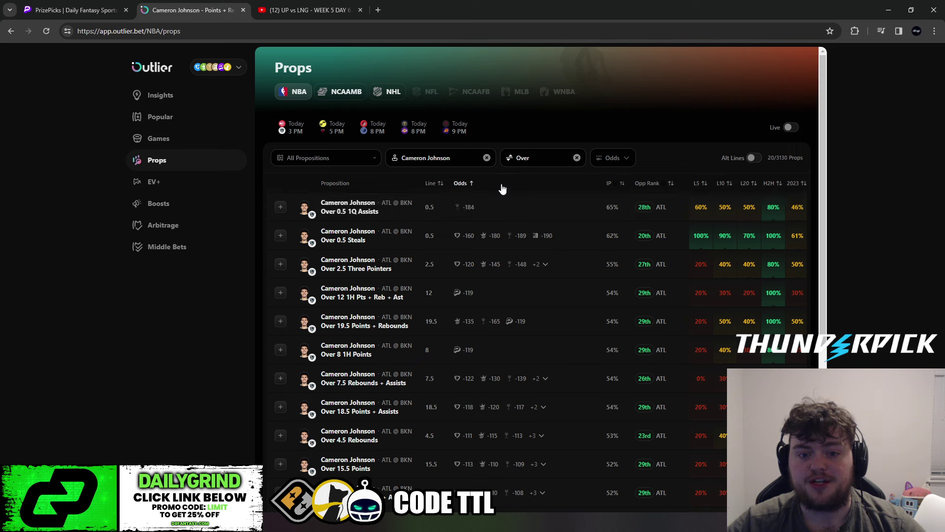
Clear Outlier's Cameron Johnson filter and look over Jalen Green's PrizePicks projection cards
left_click(486, 159)
key("ctrl+1")
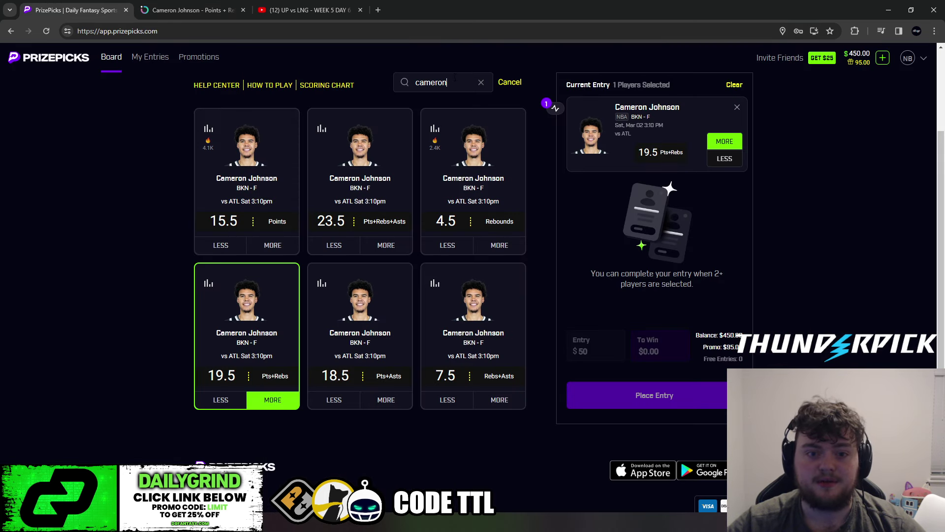
scroll(535, 249, "up", 2)
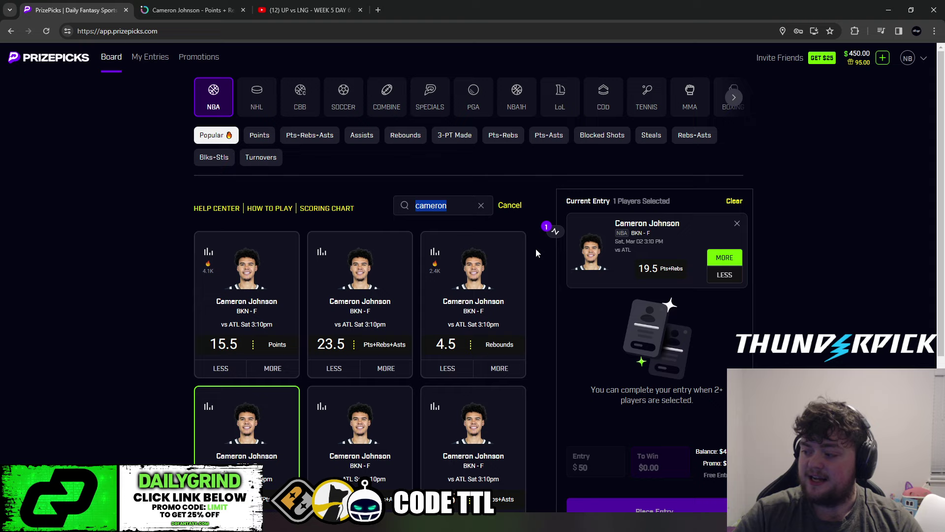
type("jalen green")
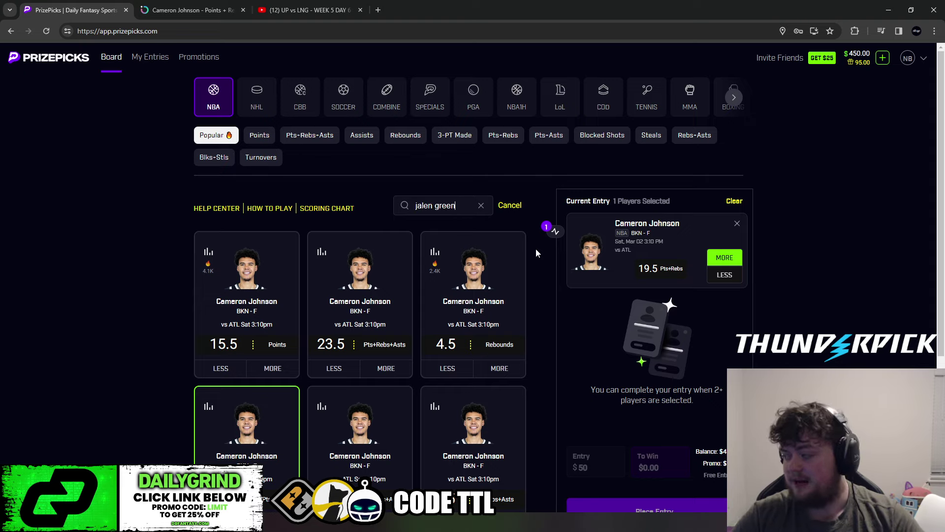
scroll(509, 242, "down", 1)
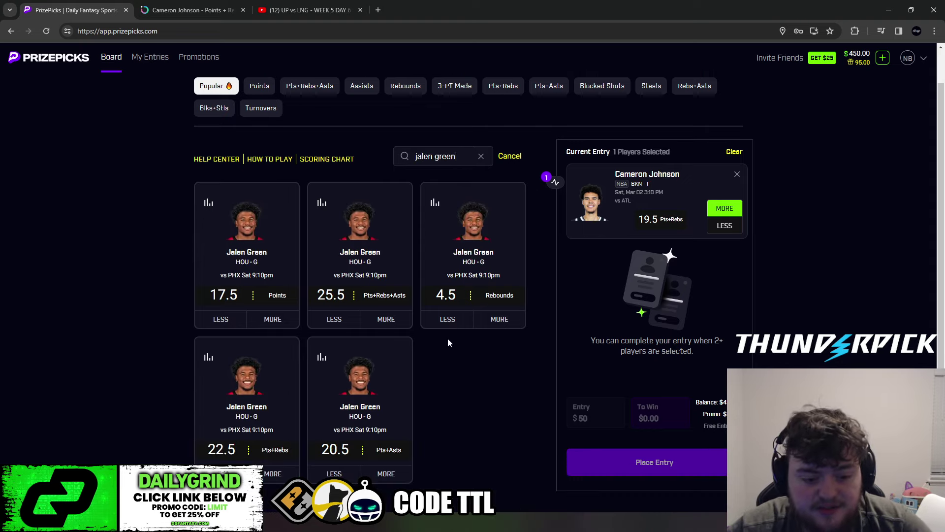
scroll(377, 397, "down", 1)
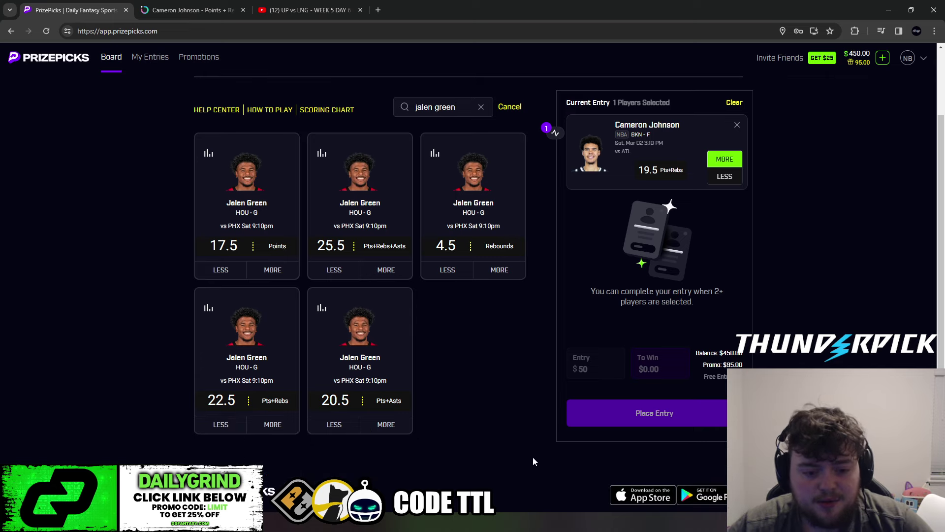
left_click_drag(532, 456, 194, 164)
left_click(483, 358)
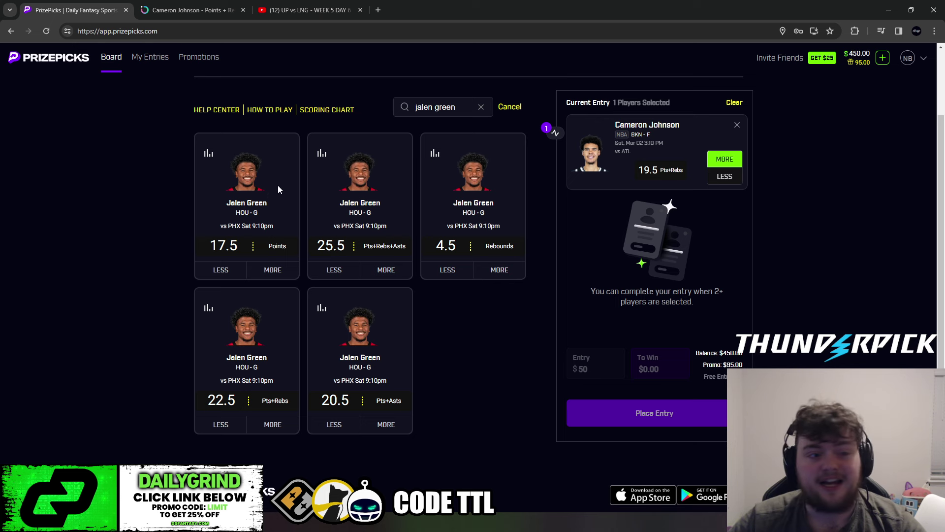
Filter Outlier props to Jalen Green and open his Assists Under 3.5 details
key("ctrl+Tab")
left_click(473, 157)
type("ja")
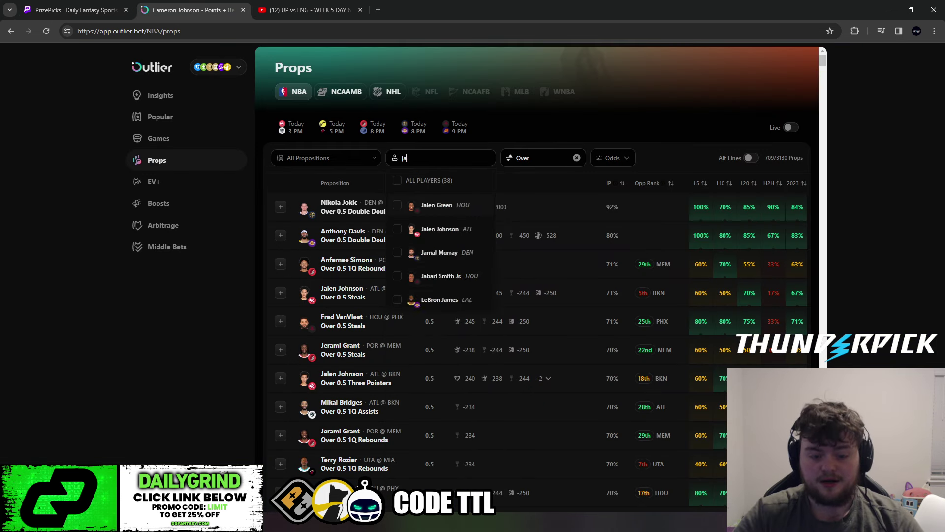
type("len")
left_click(464, 210)
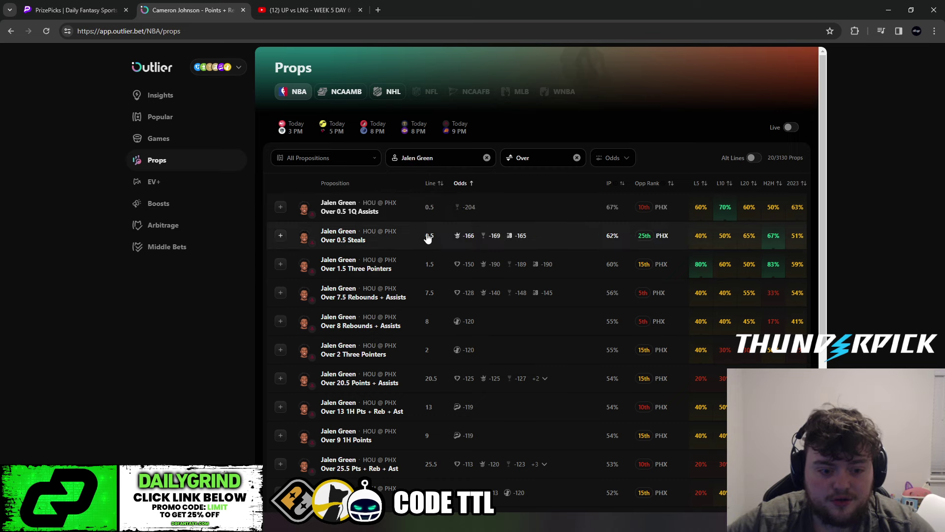
scroll(456, 282, "down", 1)
scroll(447, 279, "down", 1)
scroll(423, 275, "down", 2)
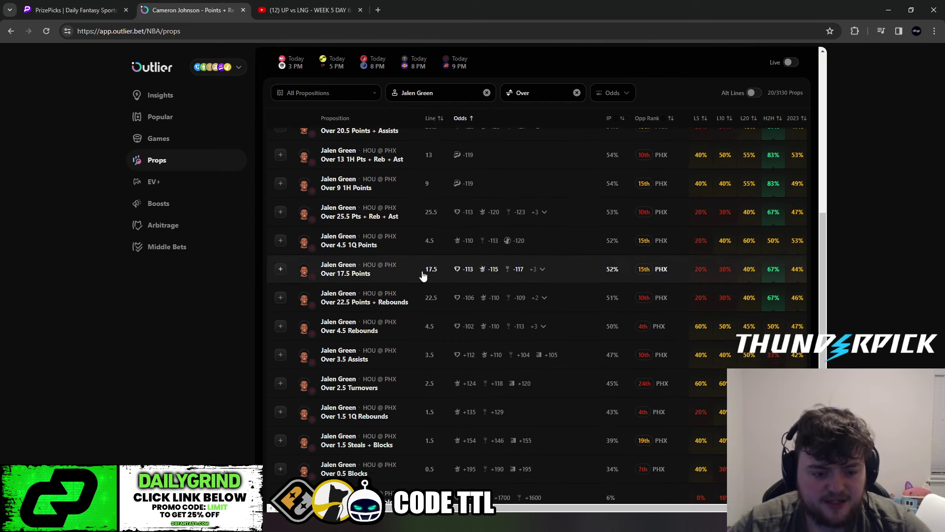
scroll(389, 359, "up", 2)
scroll(384, 330, "up", 2)
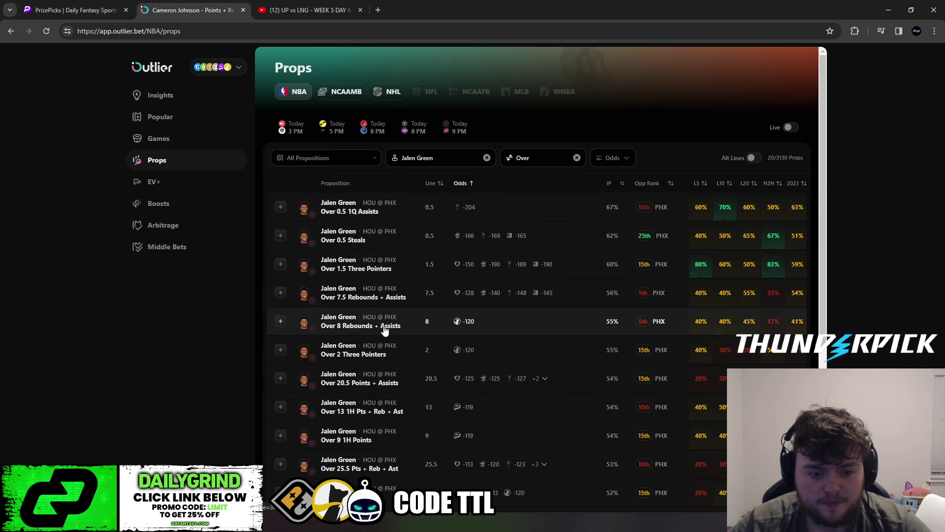
scroll(387, 369, "down", 1)
scroll(395, 391, "down", 2)
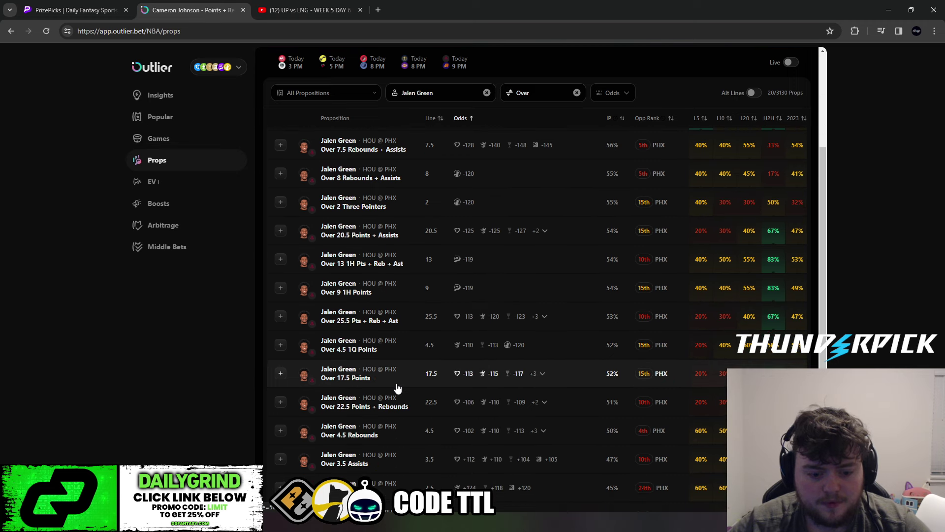
left_click(580, 472)
Show Jalen Green's assists for the full 2023 season, with the away-games filter toggled back off
left_click(356, 152)
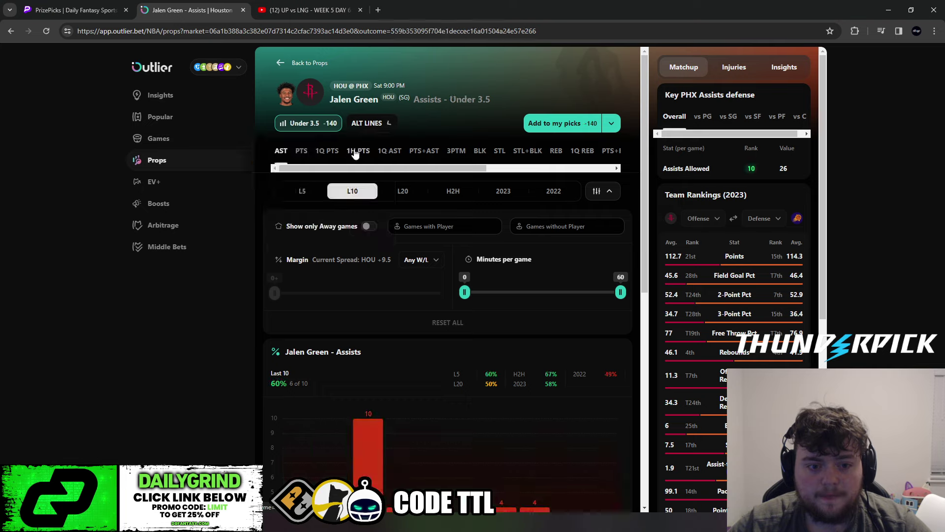
scroll(497, 176, "down", 1)
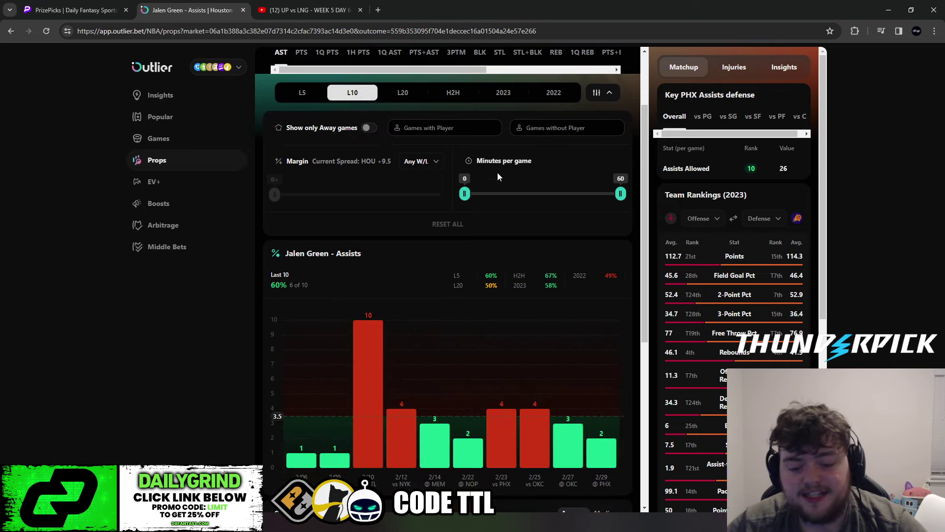
left_click(503, 94)
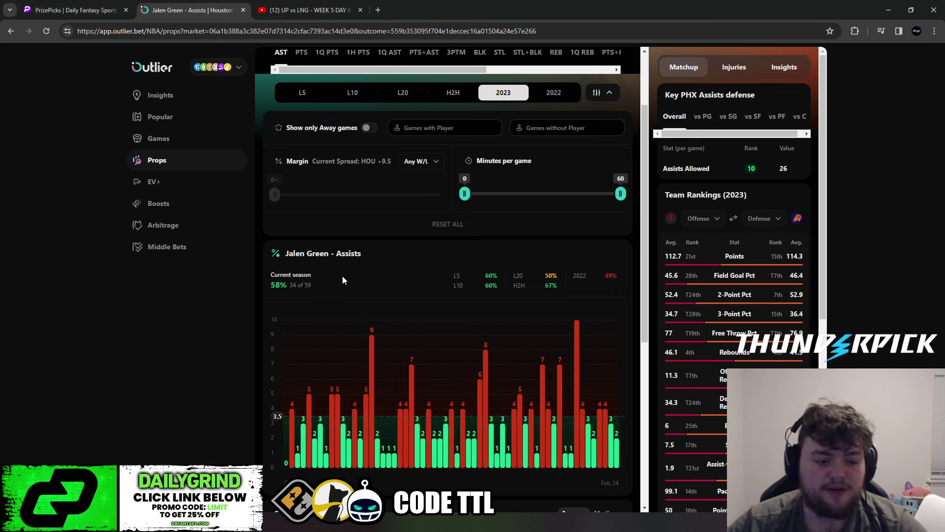
left_click(368, 127)
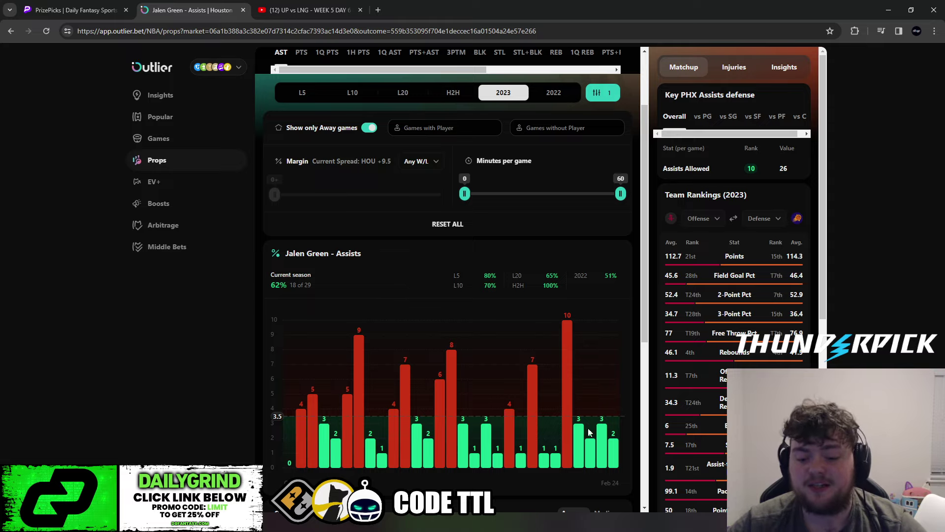
left_click(367, 131)
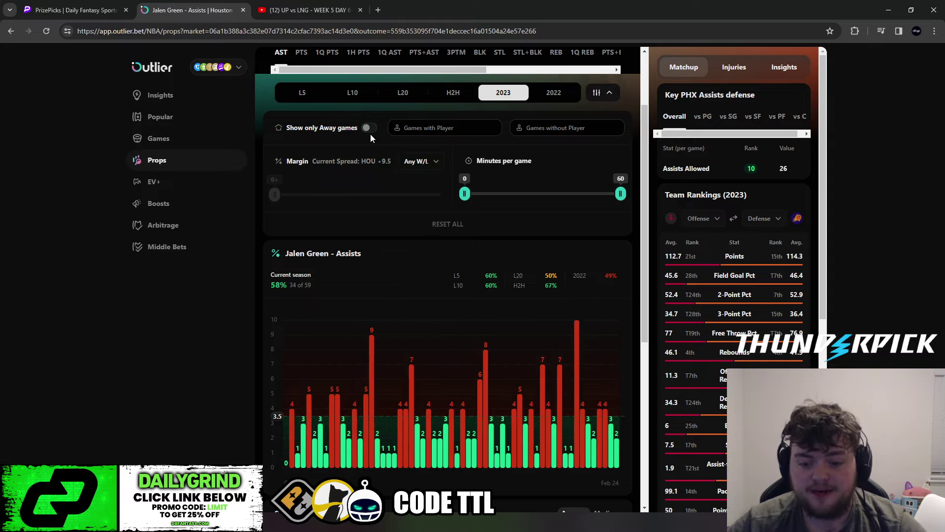
scroll(444, 215, "up", 2)
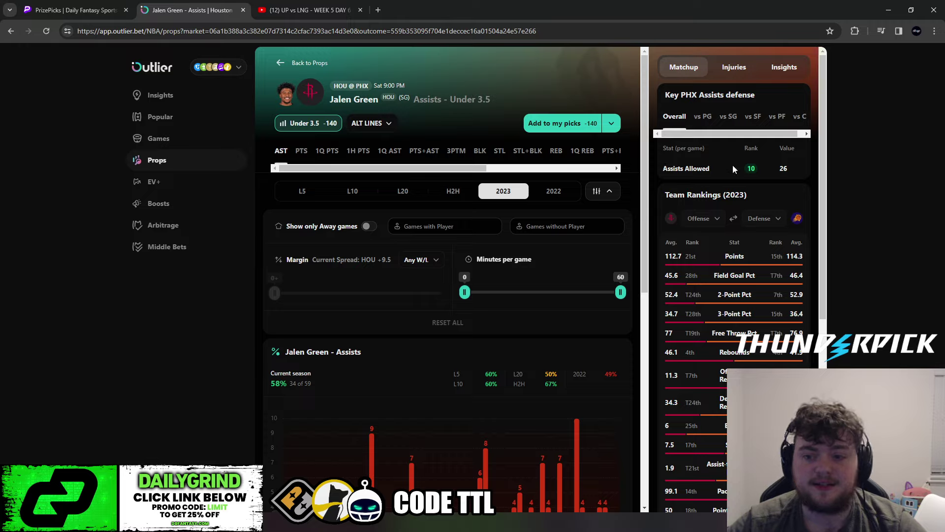
Compare the assists PHX allows to shooting guards with its overall assists defense
left_click(728, 117)
left_click_drag(792, 172, 669, 169)
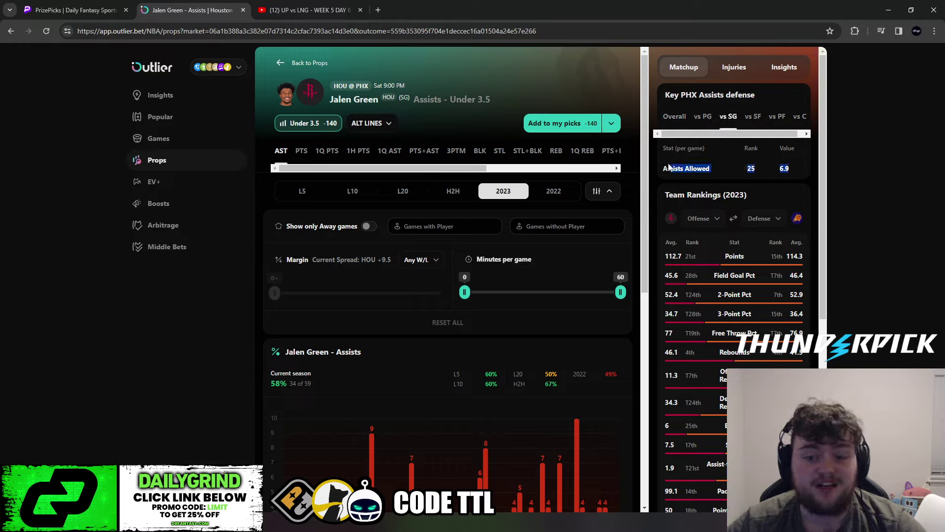
left_click(723, 174)
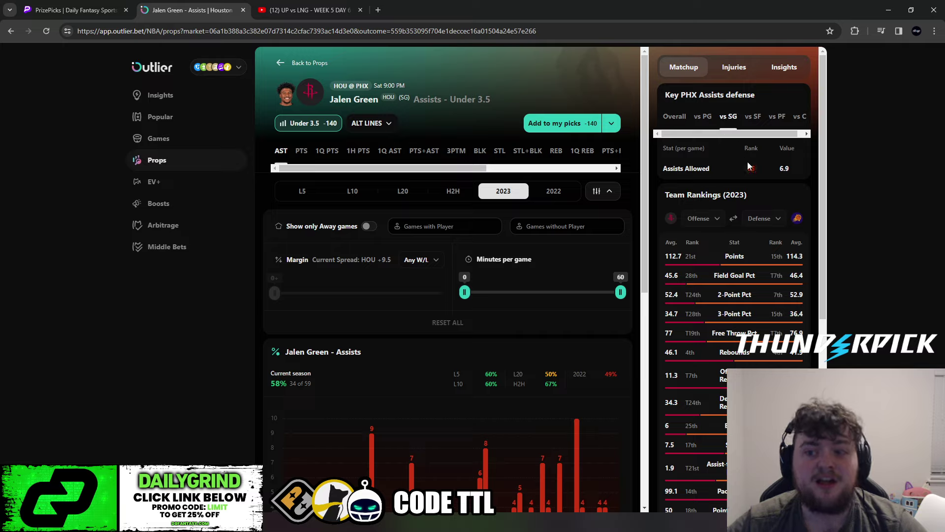
left_click(674, 117)
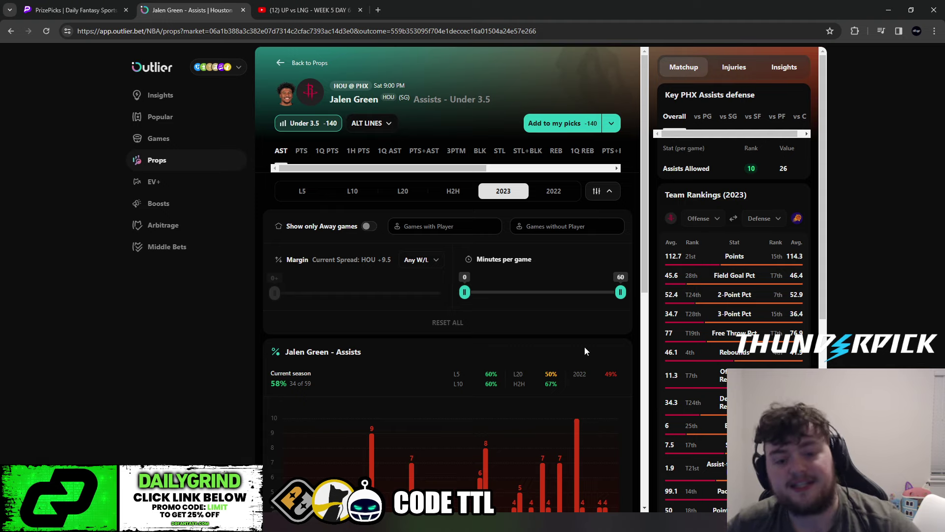
scroll(584, 351, "down", 4)
scroll(584, 350, "down", 1)
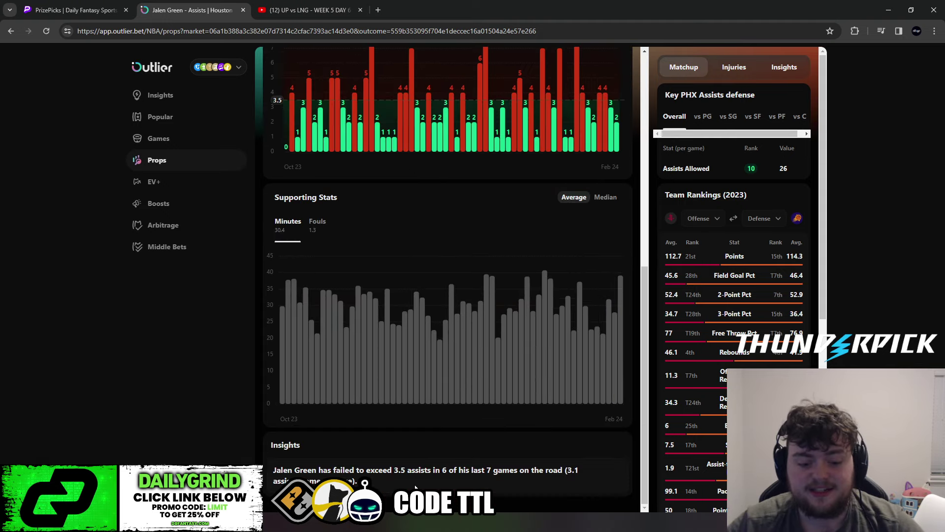
left_click_drag(408, 469, 563, 469)
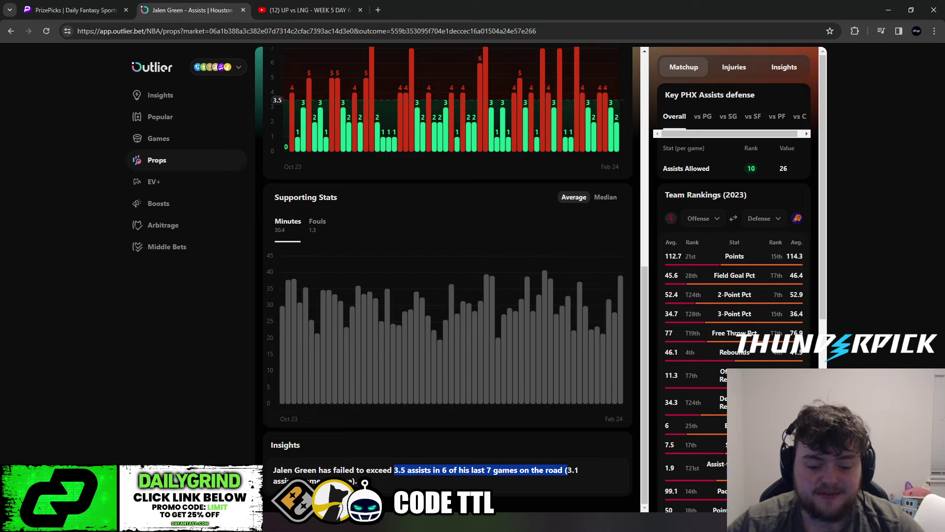
left_click(580, 471)
scroll(580, 471, "up", 2)
scroll(580, 471, "up", 2)
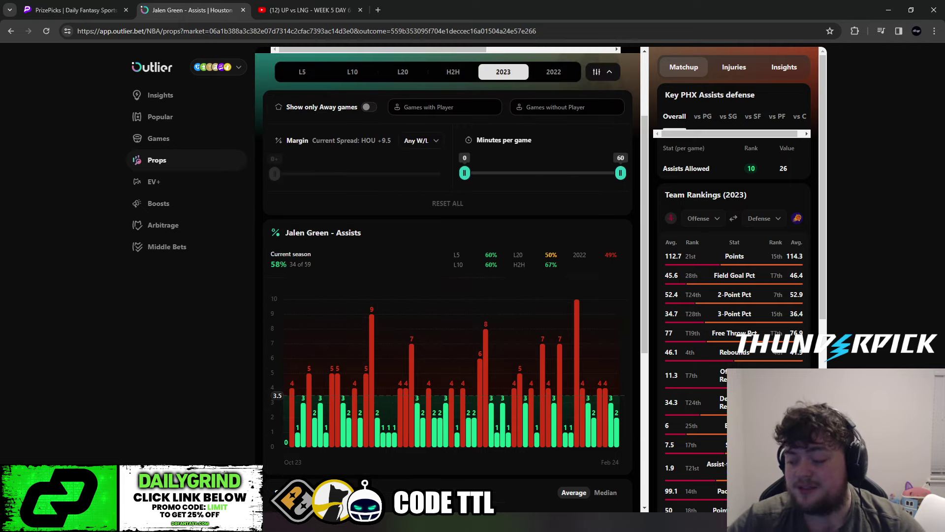
left_click(366, 107)
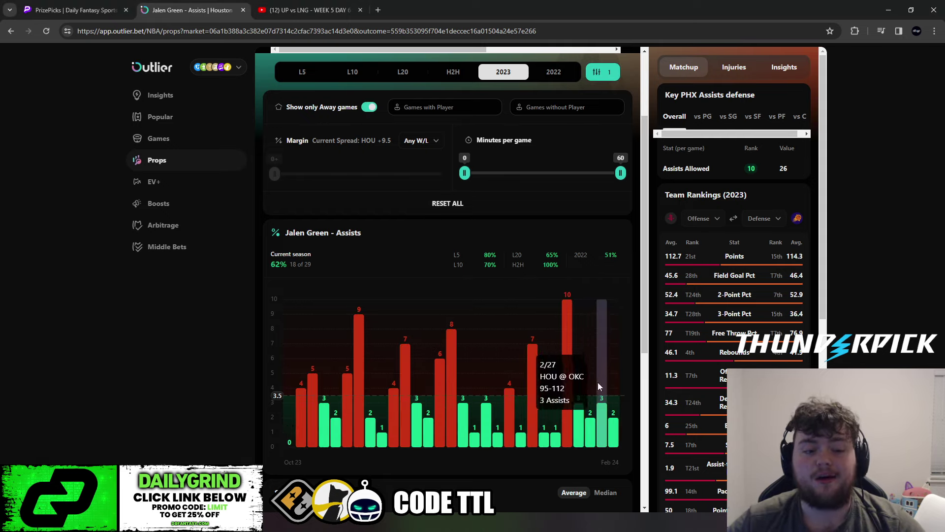
scroll(598, 386, "down", 3)
scroll(339, 267, "up", 4)
left_click(342, 320)
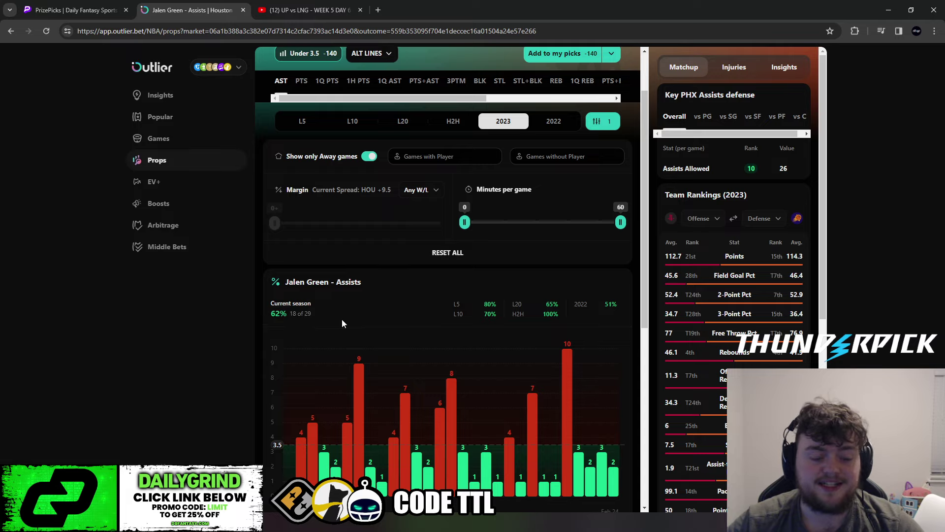
scroll(344, 322, "up", 2)
scroll(406, 322, "down", 1)
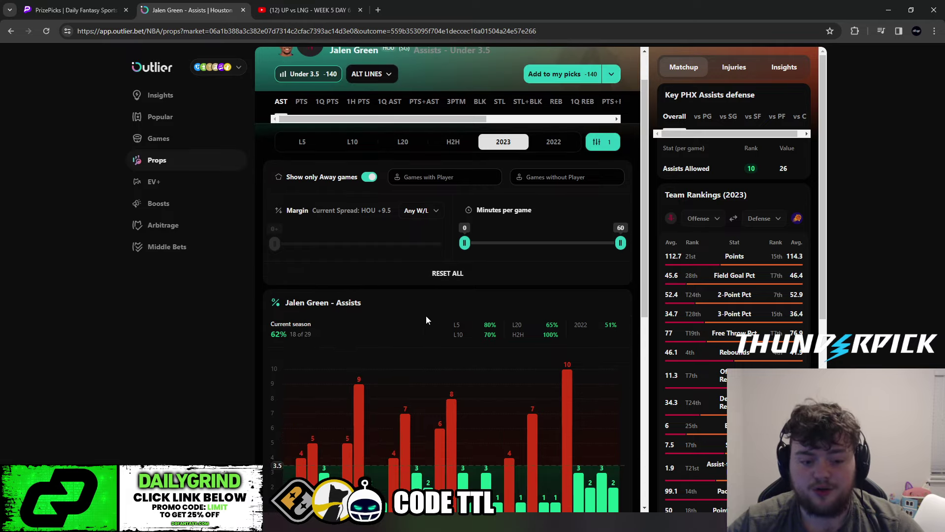
scroll(425, 319, "up", 1)
Check Jalen Green's head-to-head assists versus PHX (4 of 6 under), then return to PrizePicks
left_click(369, 226)
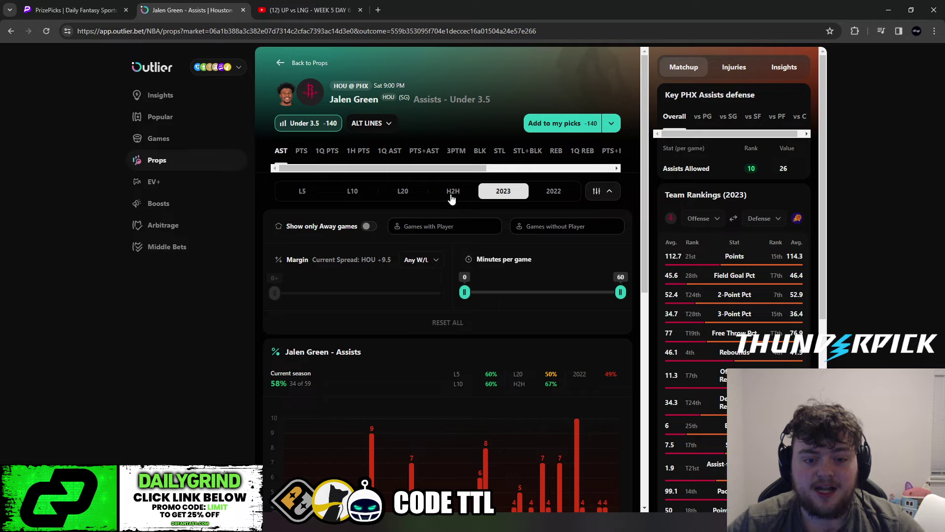
left_click(450, 192)
scroll(449, 287, "down", 2)
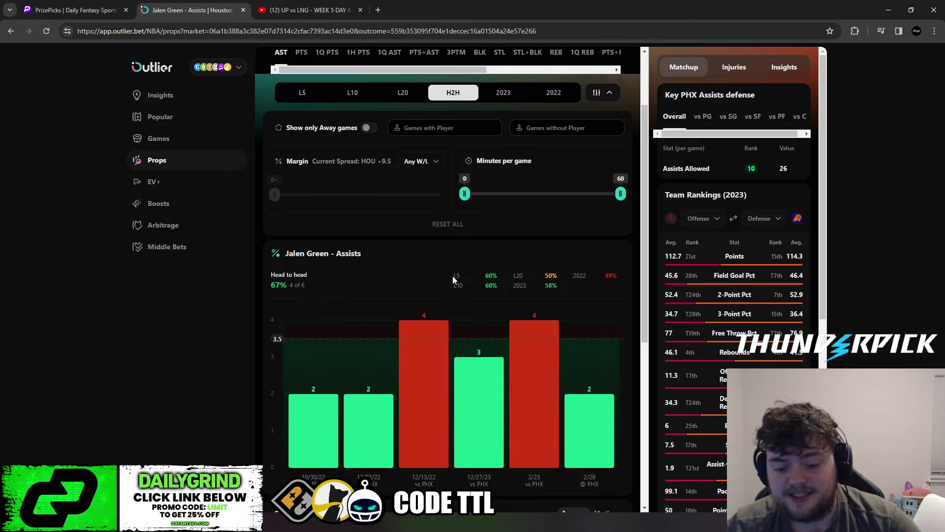
scroll(452, 277, "down", 1)
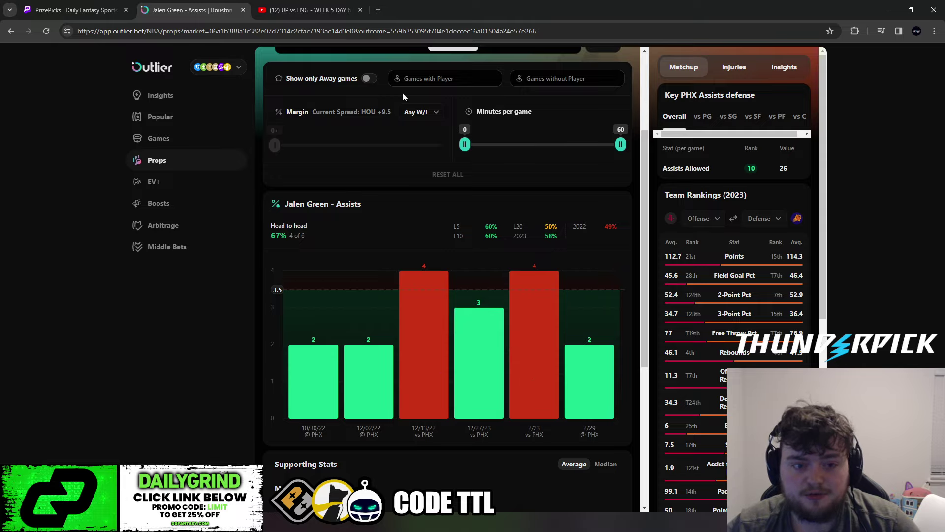
left_click(368, 79)
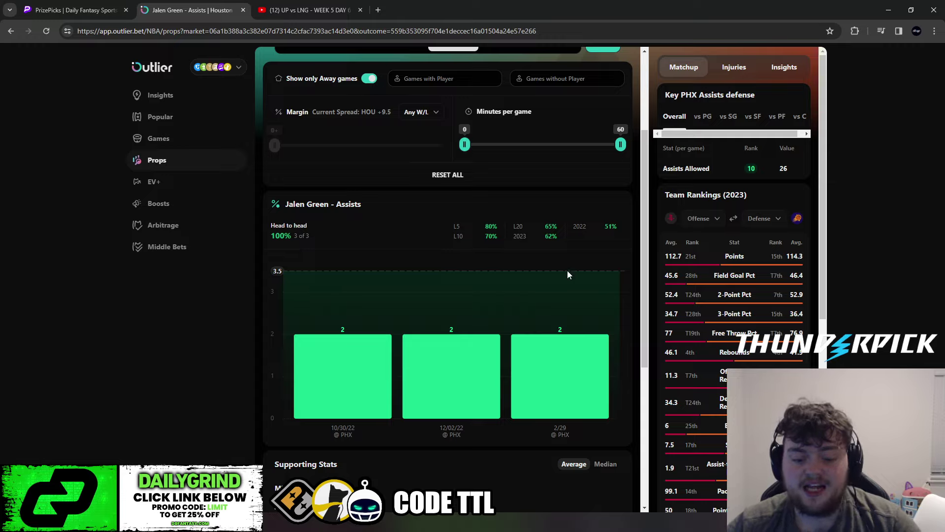
scroll(569, 373, "up", 1)
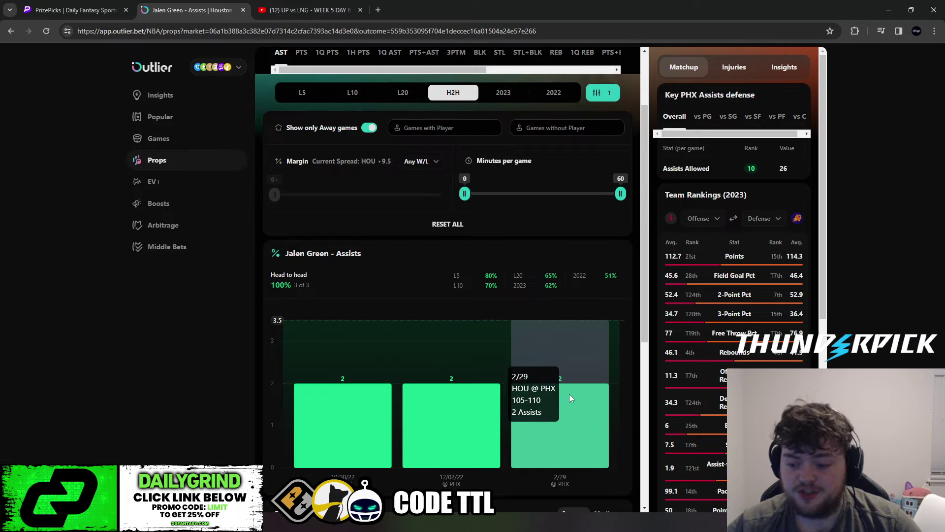
left_click(368, 127)
scroll(498, 437, "up", 2)
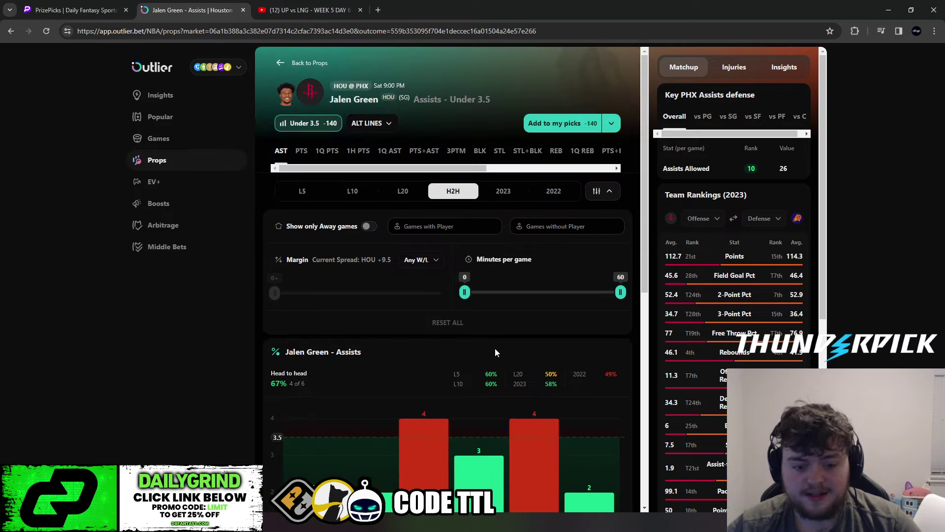
left_click(74, 9)
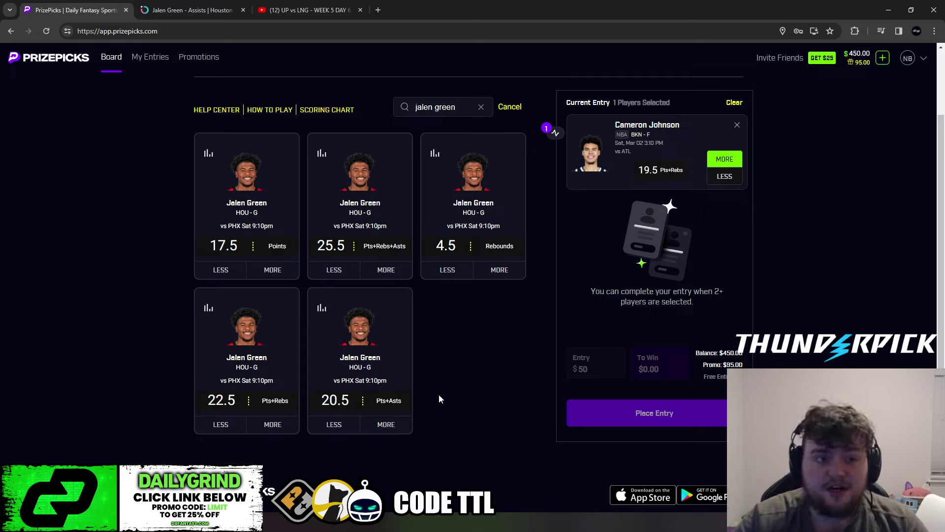
left_click(189, 11)
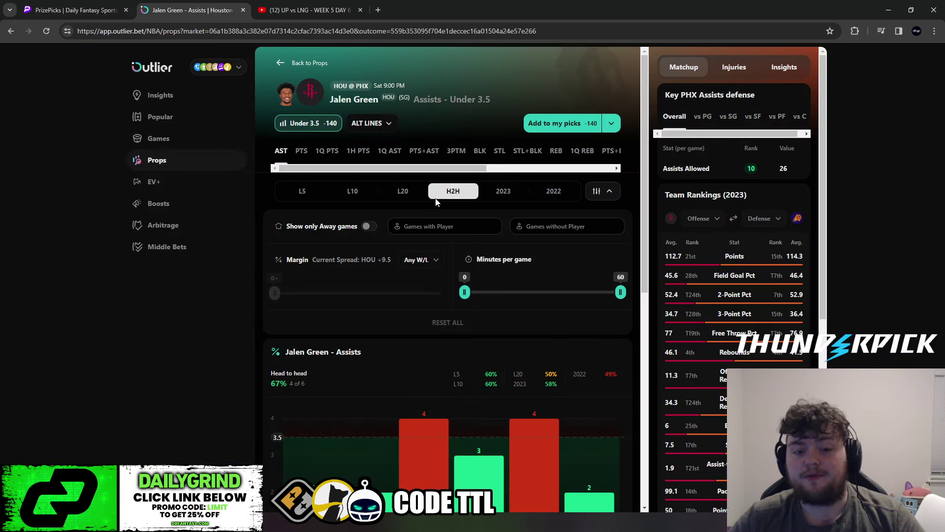
left_click(369, 227)
scroll(343, 412, "down", 1)
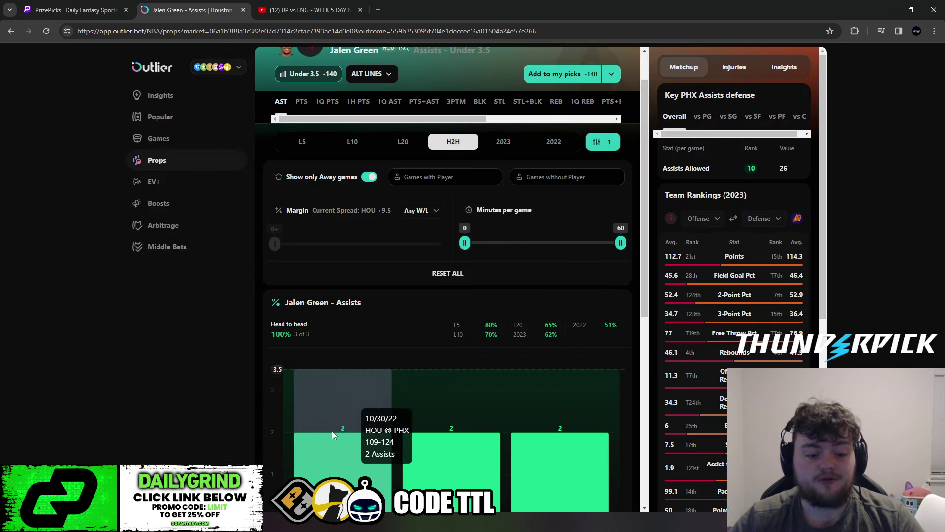
left_click(74, 11)
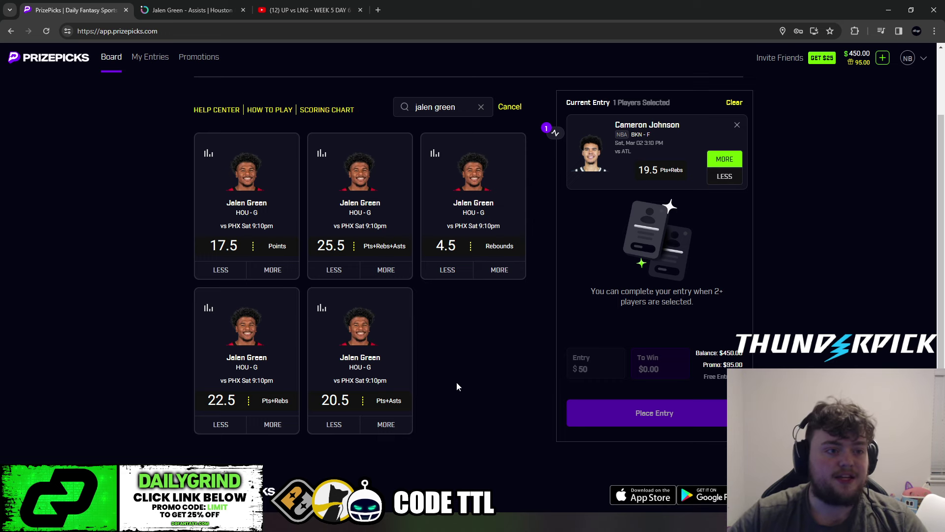
left_click(230, 14)
left_click(117, 5)
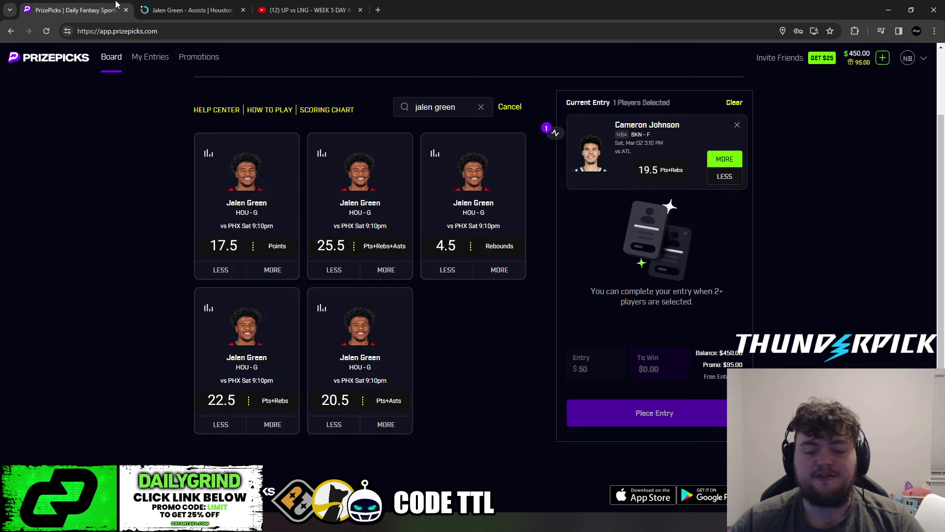